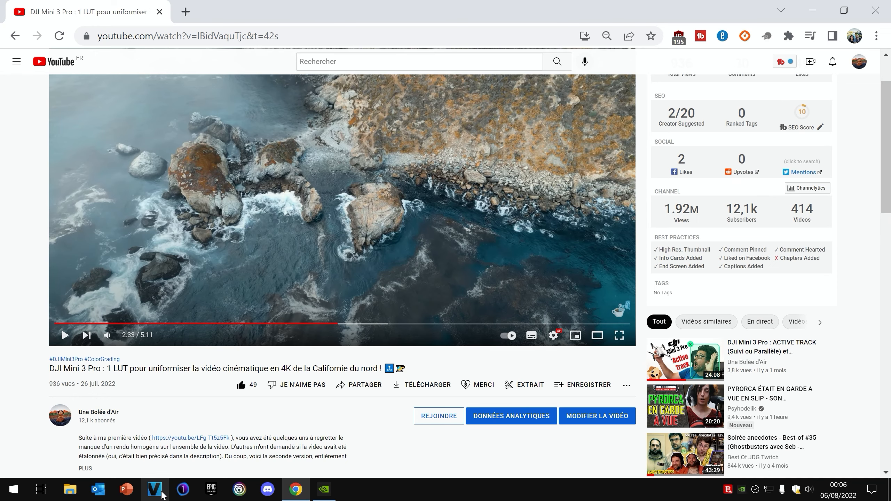
# - Switch to MAGIX Video Pro X and load the existing project Santa cruz - 15.MVP from the 2022_07_25 - Santa Cruz folder
pyautogui.click(162, 493)
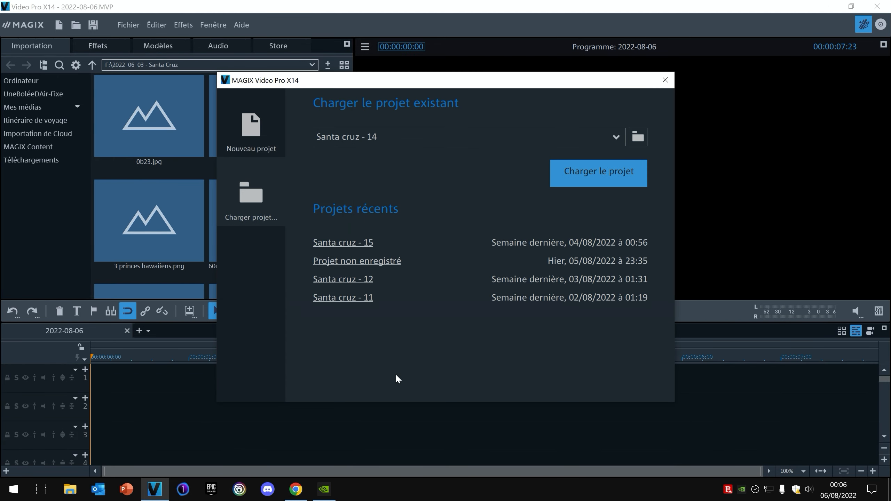
pyautogui.click(639, 136)
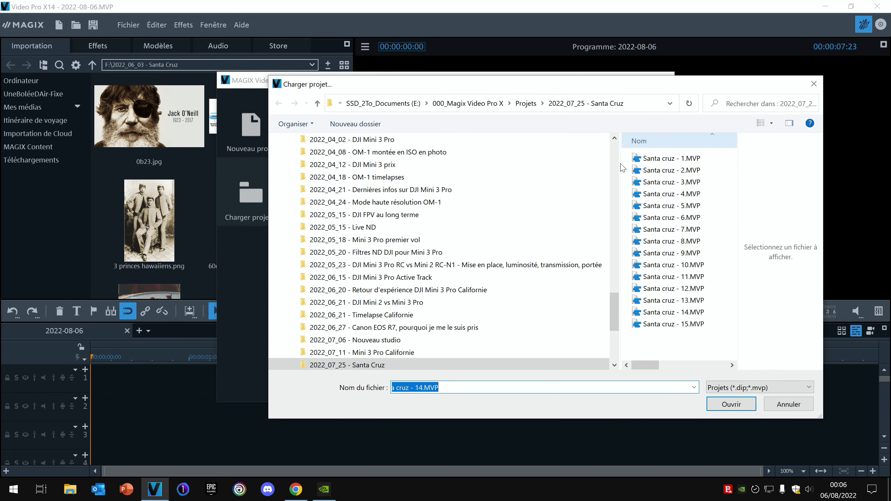
pyautogui.click(673, 324)
pyautogui.click(728, 404)
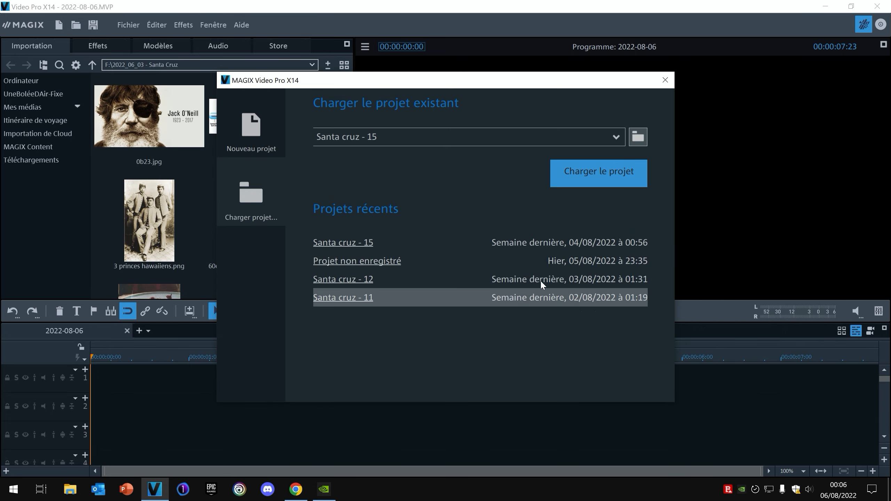
pyautogui.click(632, 168)
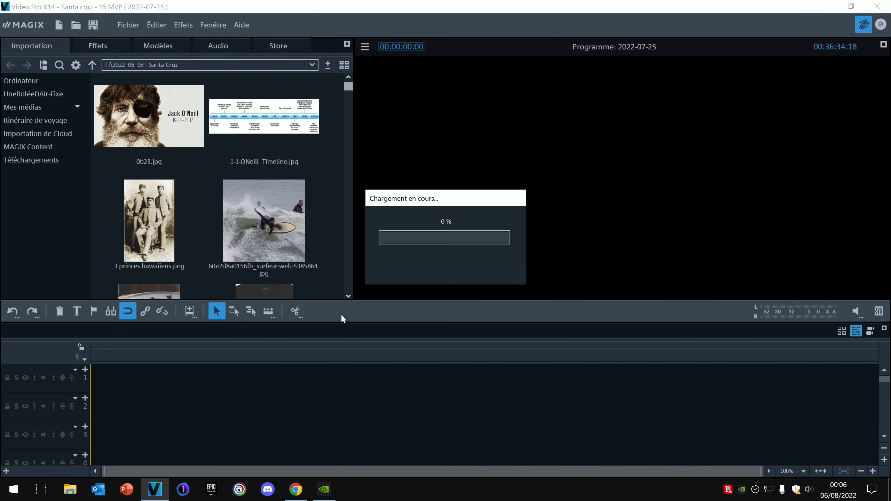
# - Switch to Chrome and play a short excerpt of the DJI Mini 3 Pro LUT video, pausing it at 2:38
pyautogui.click(296, 489)
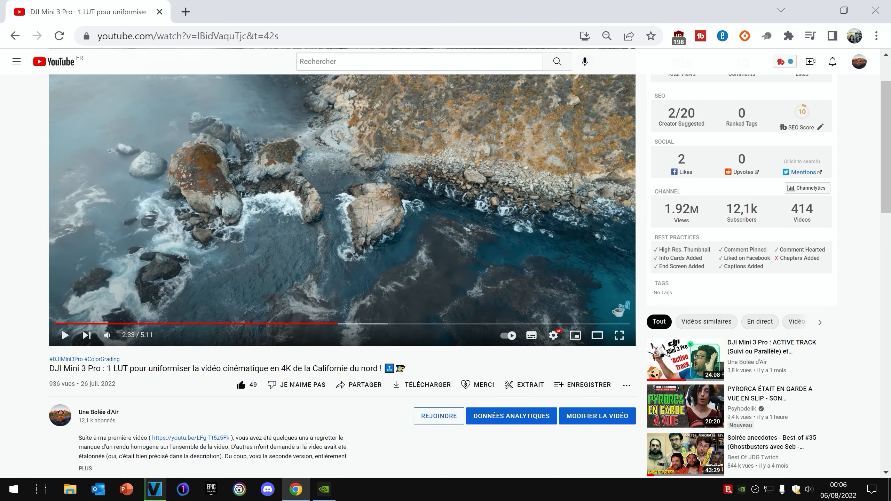
pyautogui.scroll(3, 291, 295)
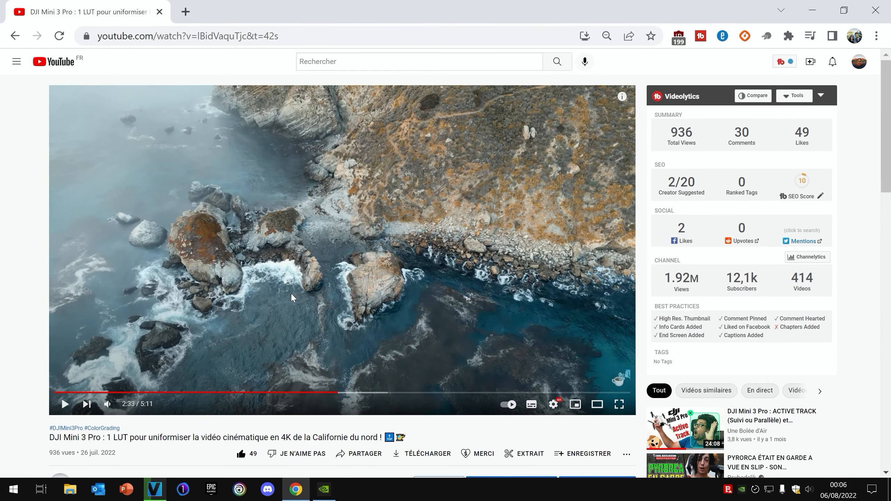
pyautogui.scroll(-2, 389, 272)
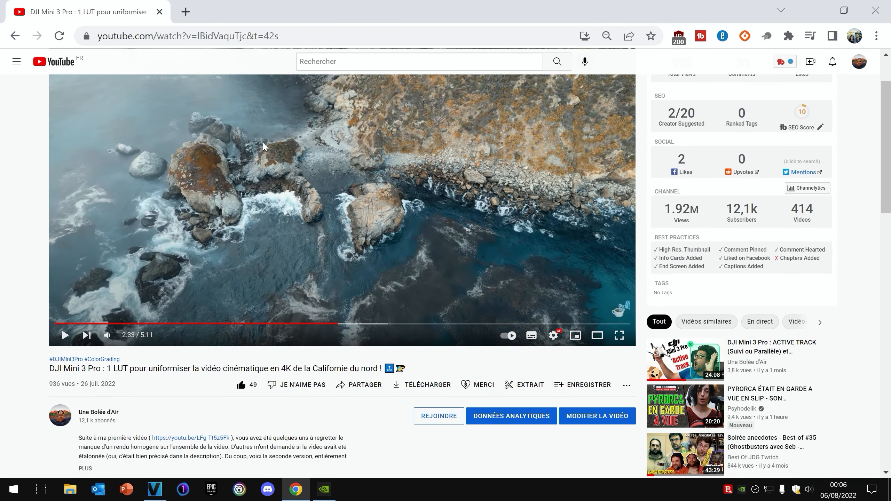
pyautogui.scroll(2, 297, 272)
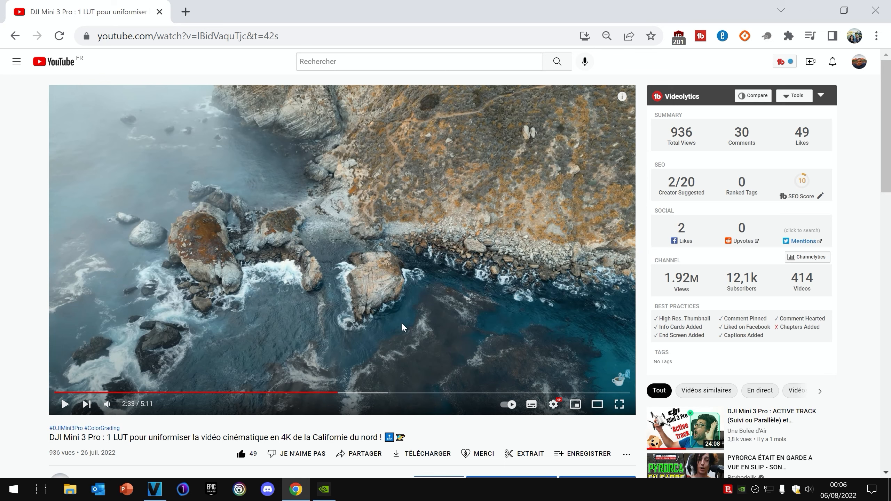
pyautogui.scroll(-2, 391, 305)
pyautogui.scroll(2, 394, 305)
pyautogui.scroll(-2, 374, 286)
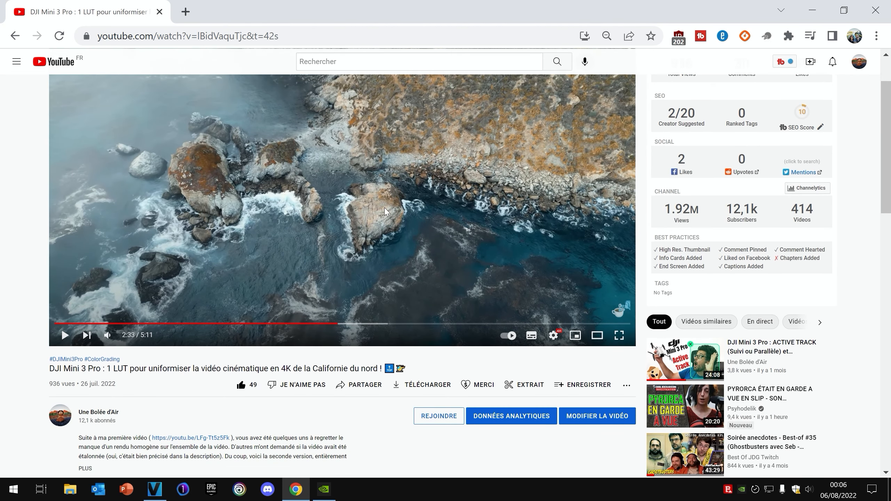
pyautogui.scroll(2, 384, 207)
pyautogui.click(65, 405)
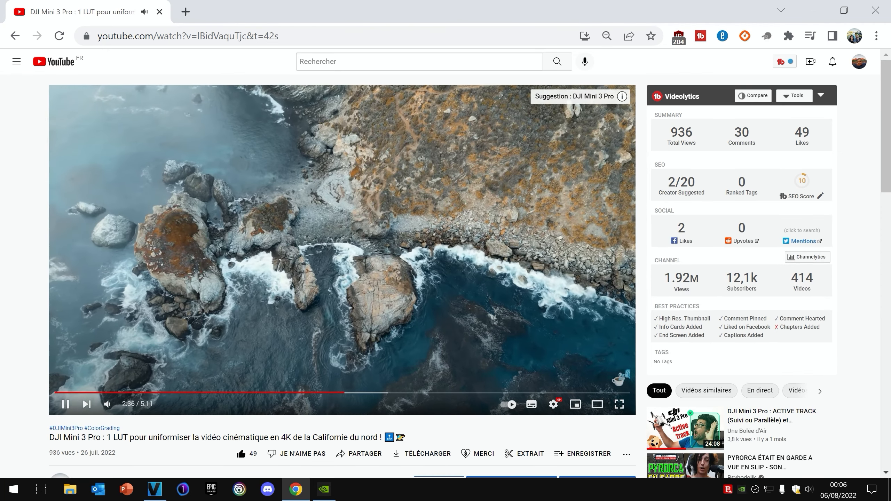
pyautogui.click(68, 406)
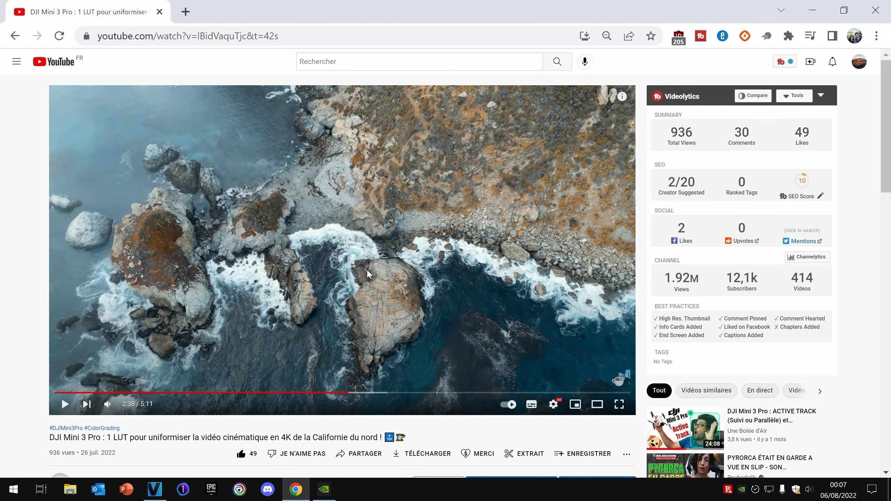
# - Skim the paused video by jumping to several shots between 1:35 and about 3:59, stopping at 3:28
pyautogui.click(378, 393)
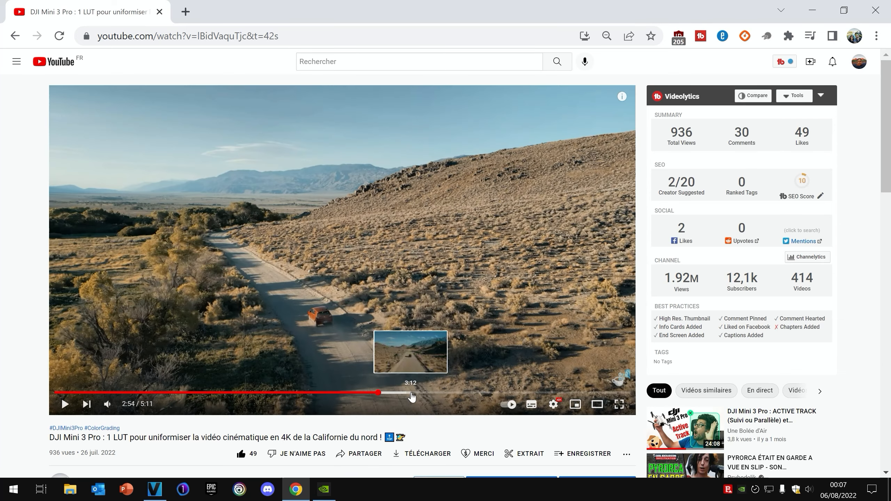
pyautogui.click(446, 392)
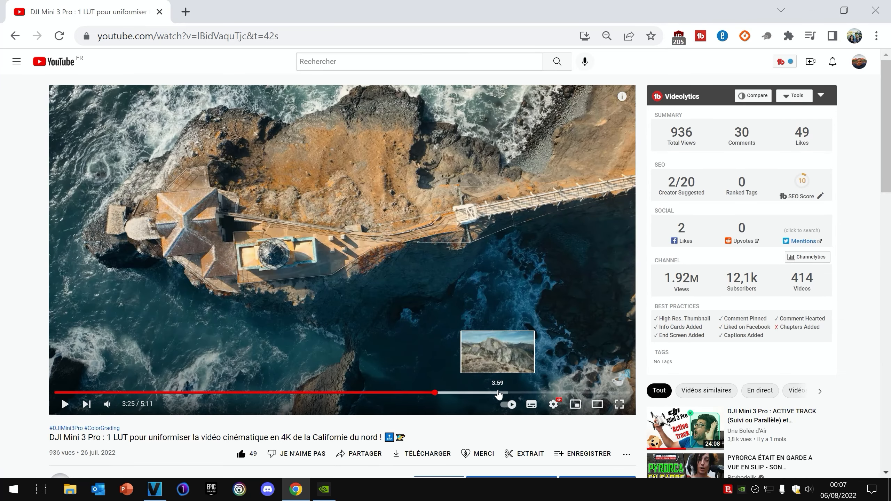
pyautogui.click(497, 393)
pyautogui.click(231, 392)
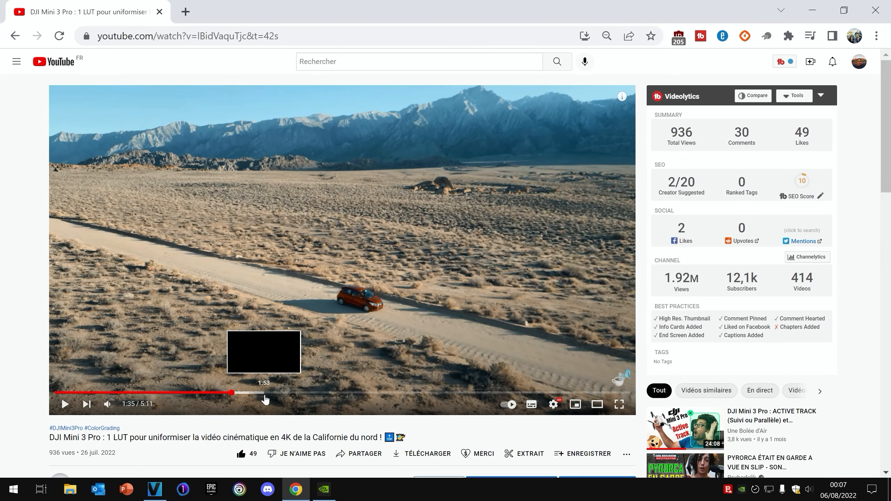
pyautogui.click(252, 393)
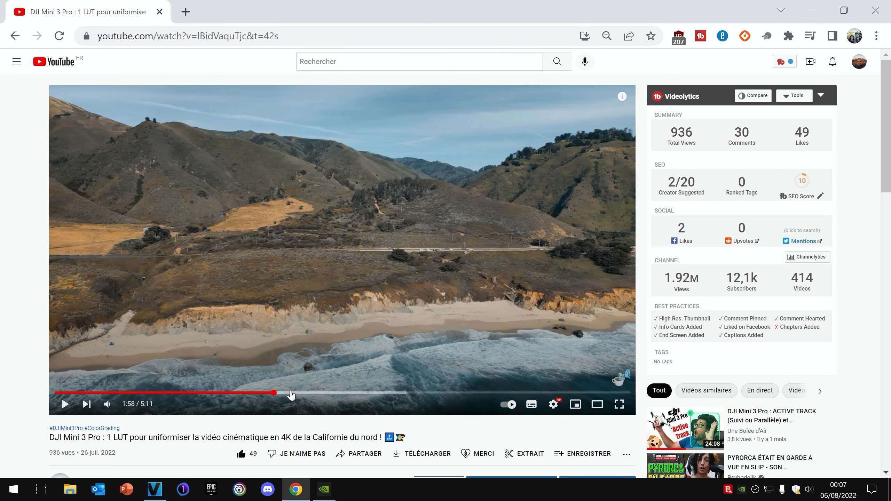
pyautogui.click(311, 393)
pyautogui.click(358, 392)
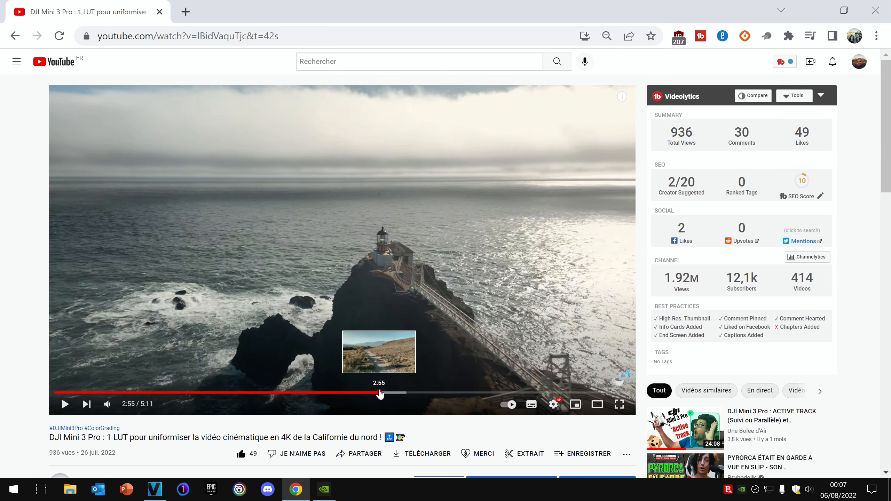
pyautogui.click(378, 393)
pyautogui.click(441, 393)
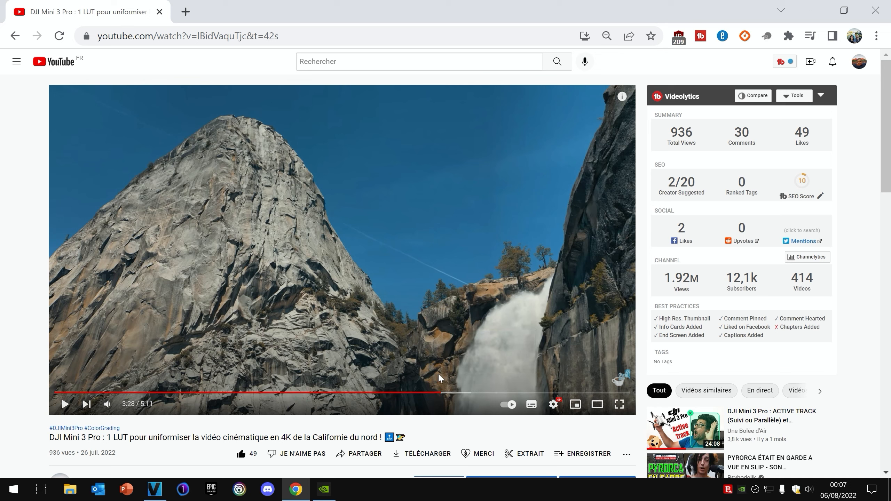
# - Open the community poll linked in the video's pinned comment in a new tab and view its two options
pyautogui.scroll(-4, 425, 338)
pyautogui.scroll(2, 420, 339)
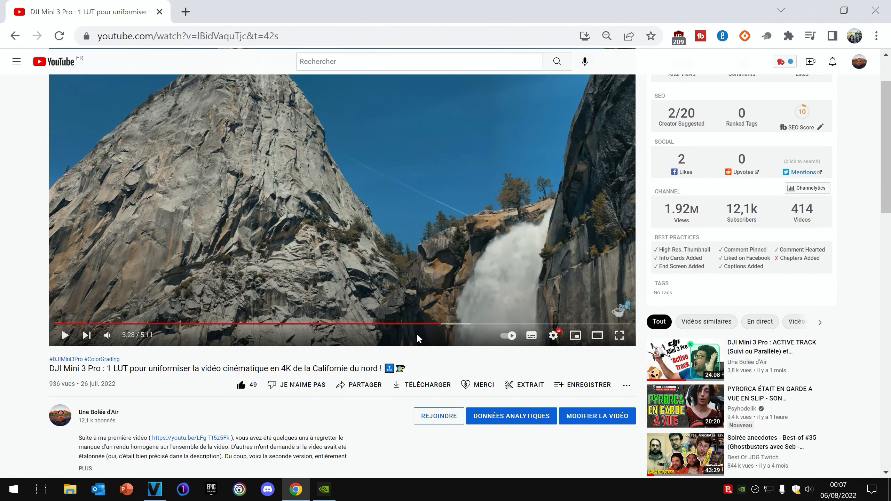
pyautogui.scroll(-5, 415, 336)
pyautogui.scroll(-2, 404, 340)
pyautogui.click(385, 349)
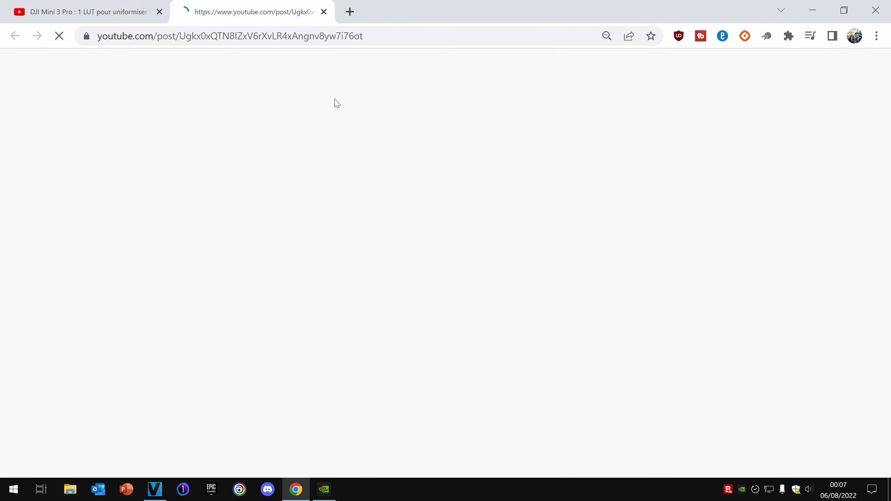
pyautogui.click(105, 13)
pyautogui.scroll(8, 400, 215)
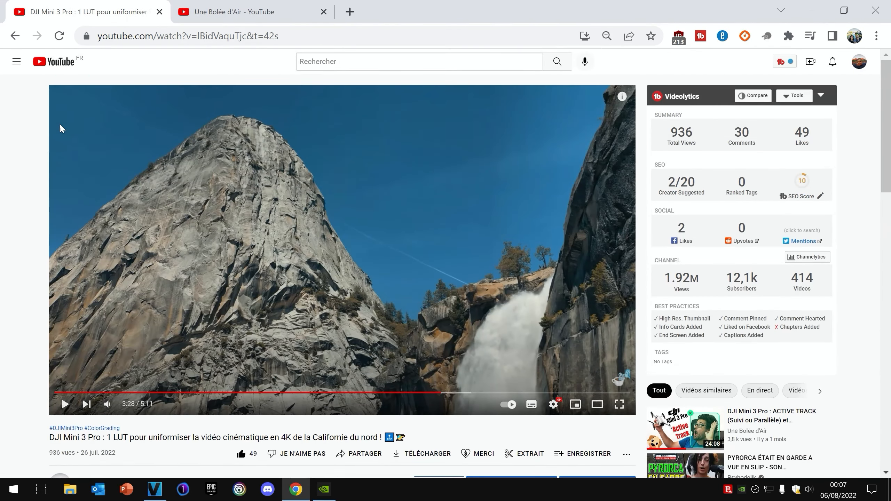
pyautogui.click(251, 12)
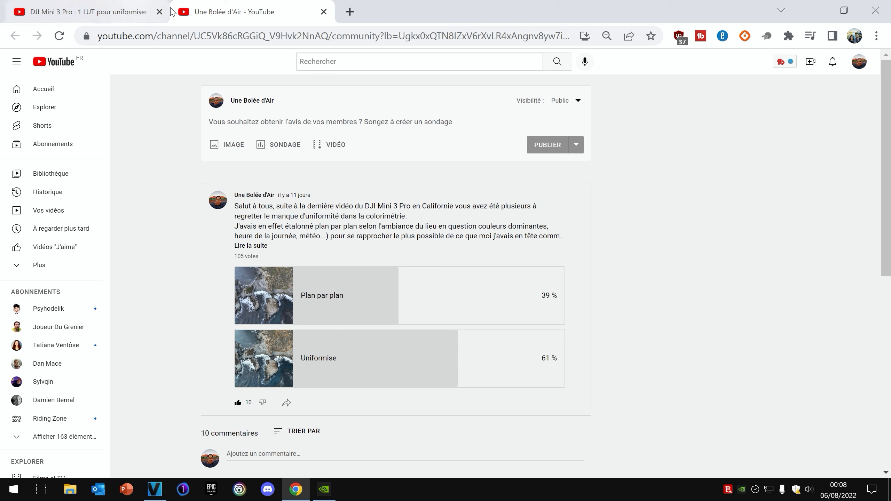
# - Read the replies to the comment asking about YouTube export settings under the video, and switch to MAGIX Video Pro X
pyautogui.click(75, 8)
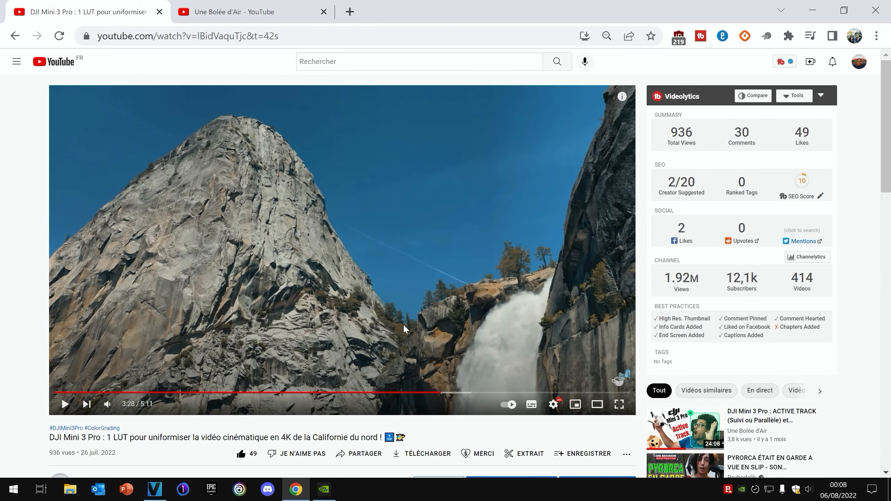
pyautogui.scroll(-8, 405, 311)
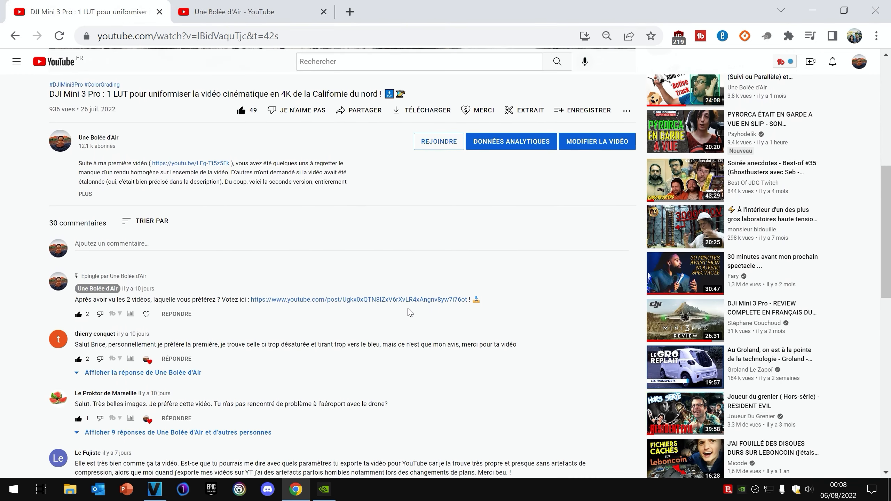
pyautogui.scroll(-3, 379, 184)
pyautogui.click(144, 362)
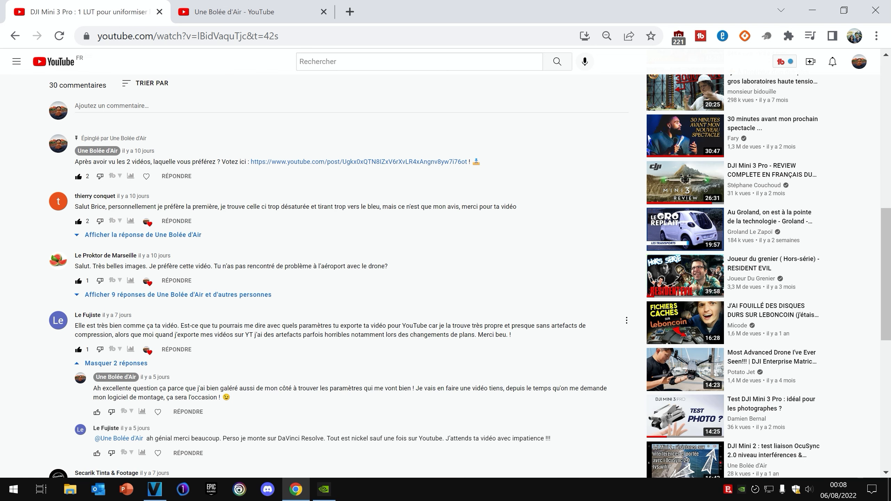
pyautogui.scroll(-2, 541, 372)
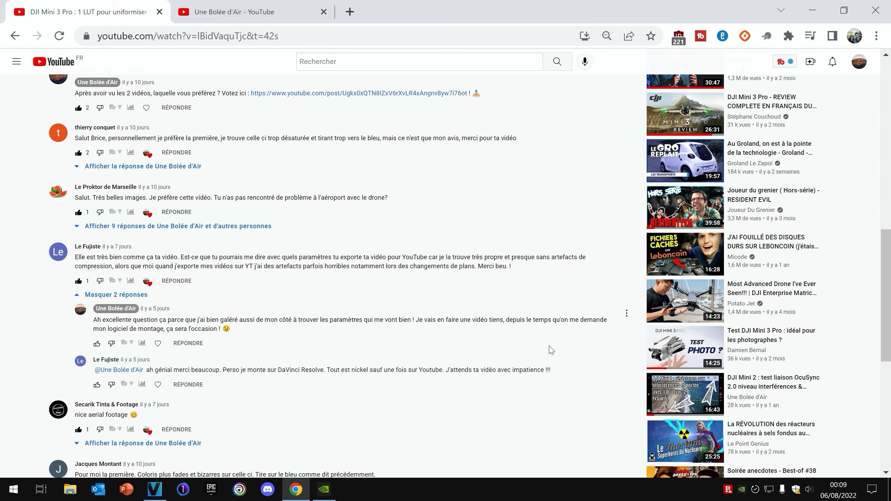
pyautogui.scroll(-2, 550, 350)
pyautogui.scroll(2, 551, 350)
pyautogui.scroll(6, 386, 249)
pyautogui.scroll(7, 408, 256)
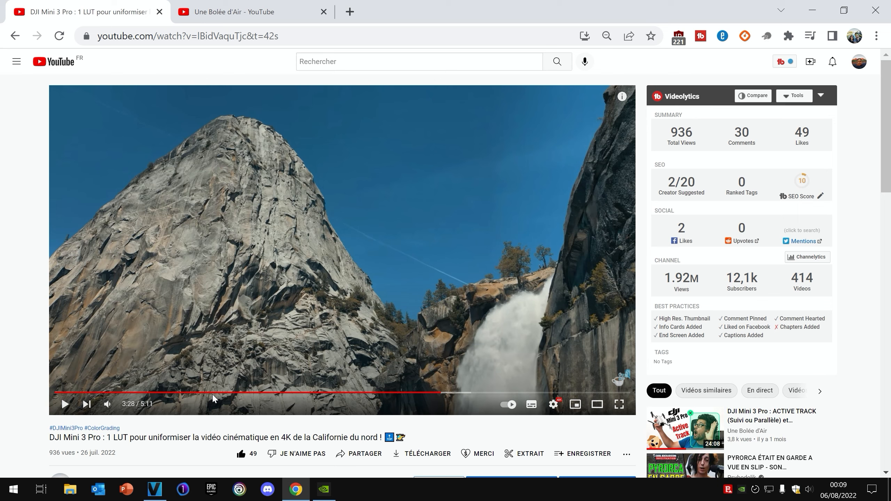
pyautogui.click(162, 495)
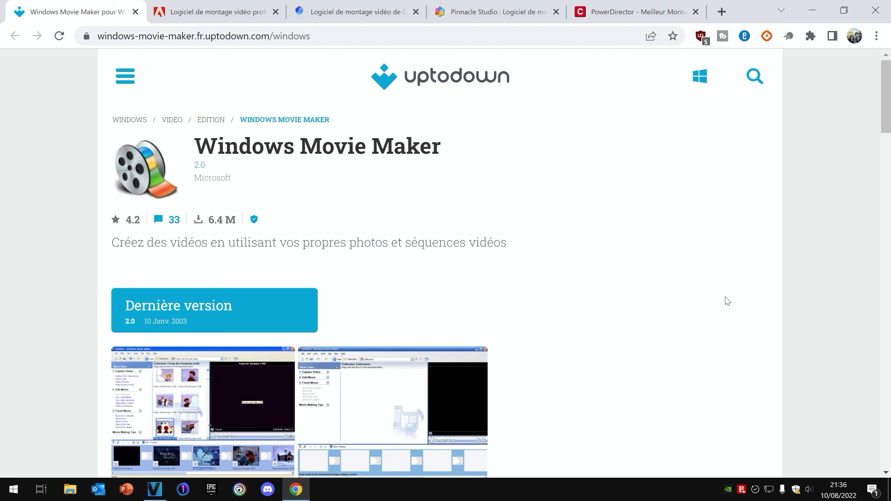
# - Examine the Windows Movie Maker page on Uptodown, including its enlarged interface screenshots and description
pyautogui.moveTo(181, 152); pyautogui.dragTo(495, 255)
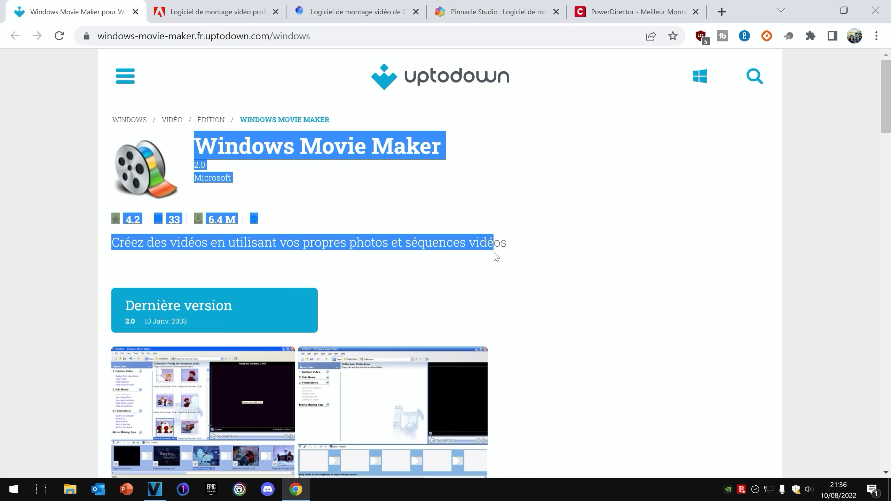
pyautogui.click(582, 281)
pyautogui.scroll(-2, 575, 256)
pyautogui.scroll(-4, 576, 255)
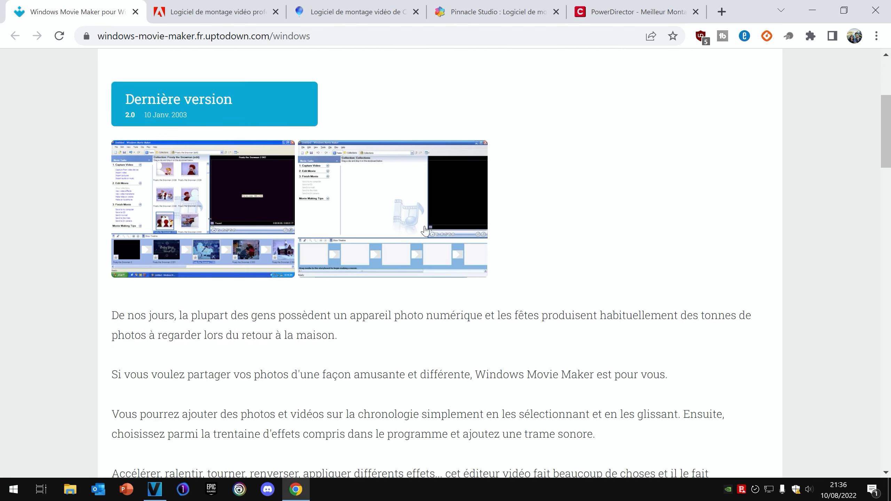
pyautogui.click(423, 229)
pyautogui.click(13, 272)
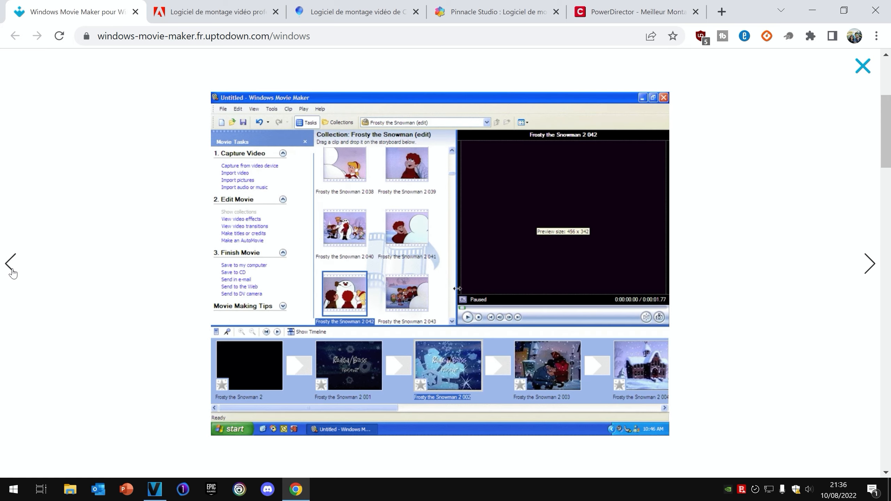
pyautogui.click(877, 274)
pyautogui.press('Escape')
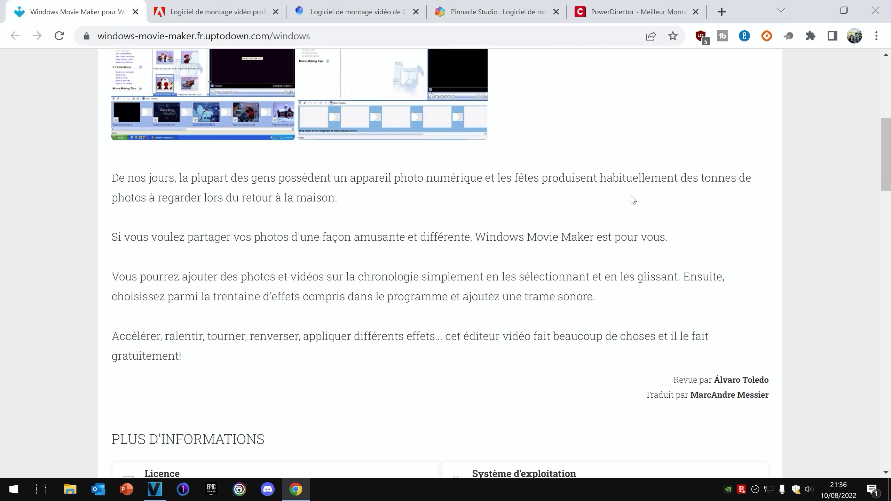
pyautogui.scroll(-5, 632, 196)
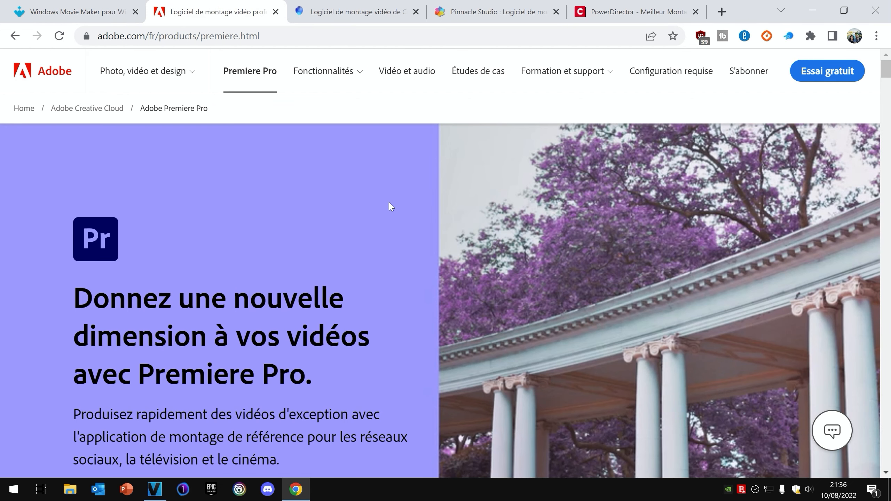
# - Look through the Adobe Premiere Pro product page, from its subscription offer to the feature sections
pyautogui.scroll(-10, 296, 330)
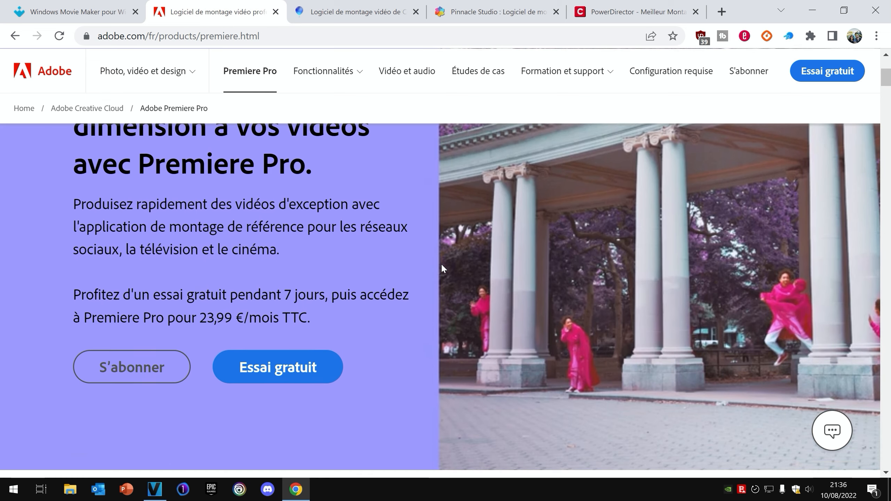
pyautogui.scroll(-10, 290, 197)
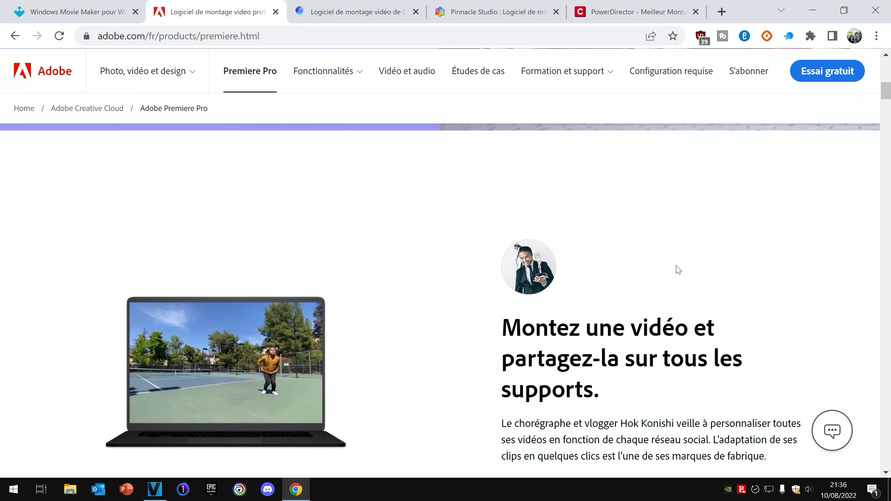
pyautogui.scroll(-15, 736, 285)
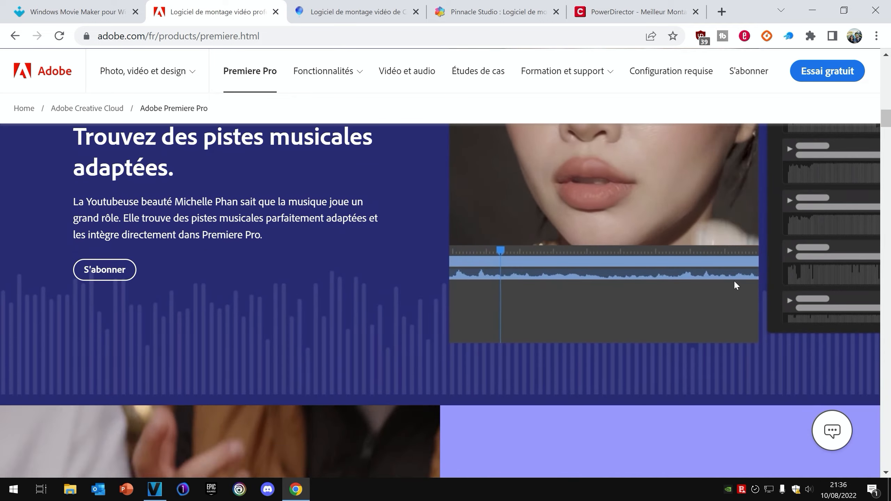
# - Read the Premiere Pro section on personalised subtitles, and view the VideoStudio Ultimate 2022 product page down to its purchase offer
pyautogui.scroll(-5, 734, 282)
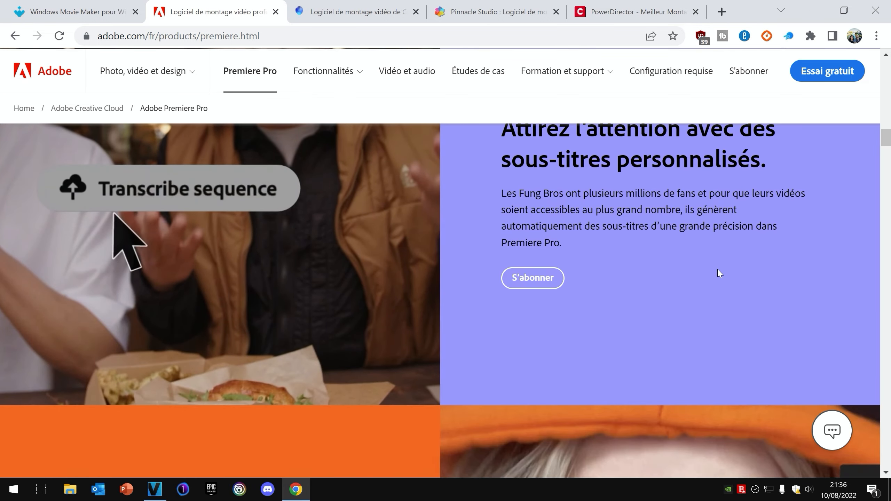
pyautogui.click(335, 10)
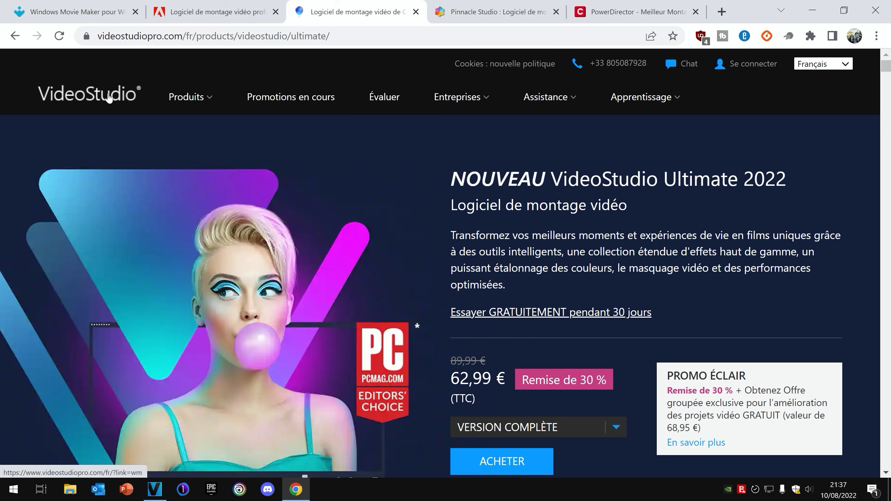
pyautogui.scroll(-2, 716, 291)
pyautogui.scroll(-5, 716, 292)
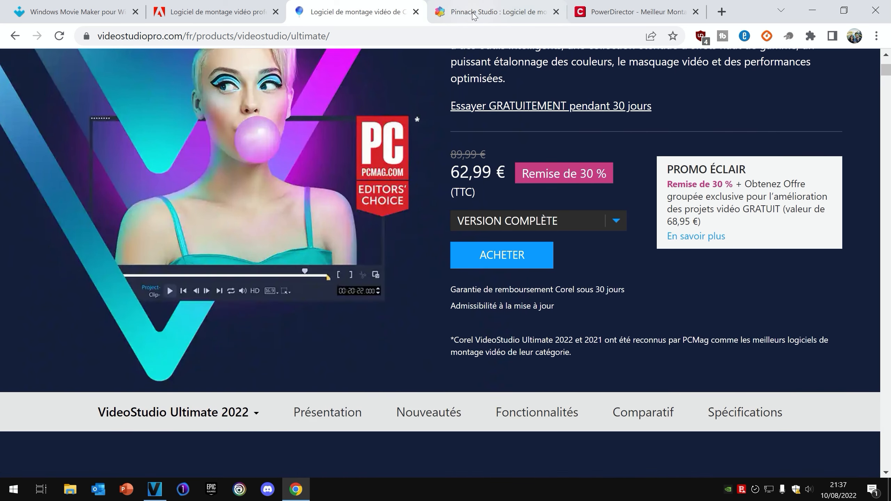
# - Look through the Pinnacle Studio 26 product page, including the comparison table of its three editions
pyautogui.click(473, 15)
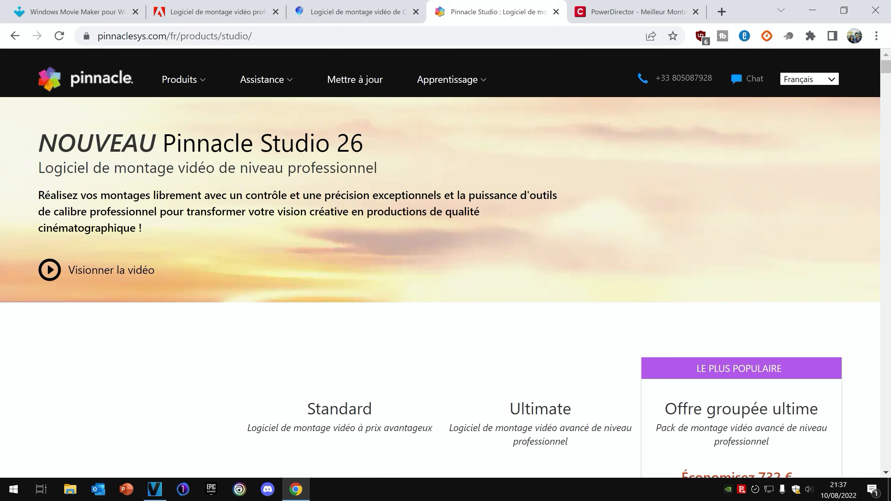
pyautogui.scroll(-11, 573, 258)
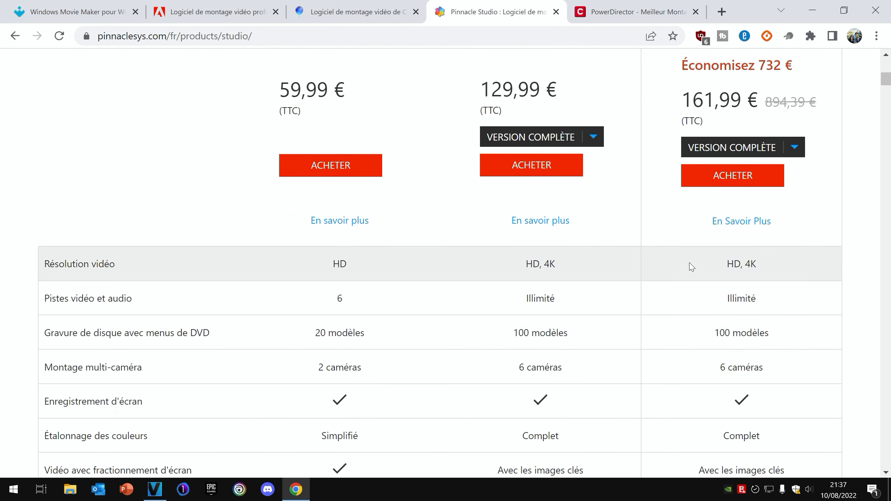
pyautogui.scroll(-15, 692, 267)
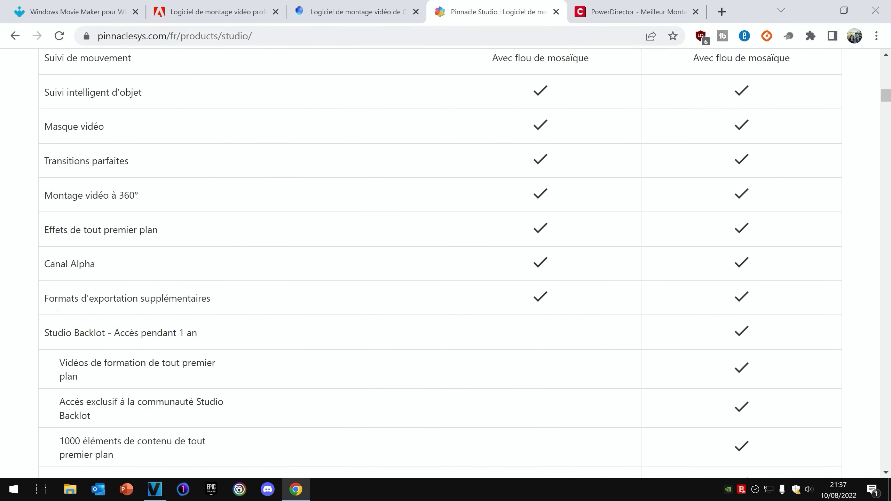
# - Look through the CyberLink PowerDirector 365 overview page, from the introductory offer to the features and the royalty-free Shutterstock library section
pyautogui.click(621, 13)
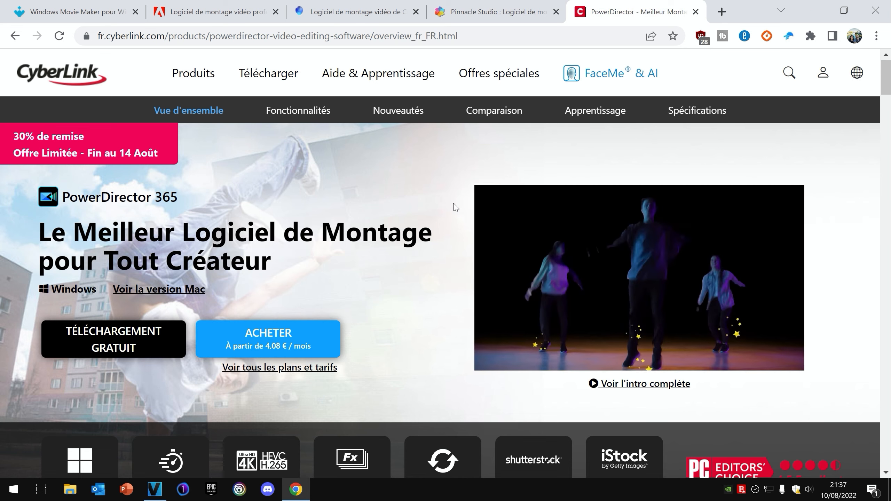
pyautogui.scroll(-5, 456, 207)
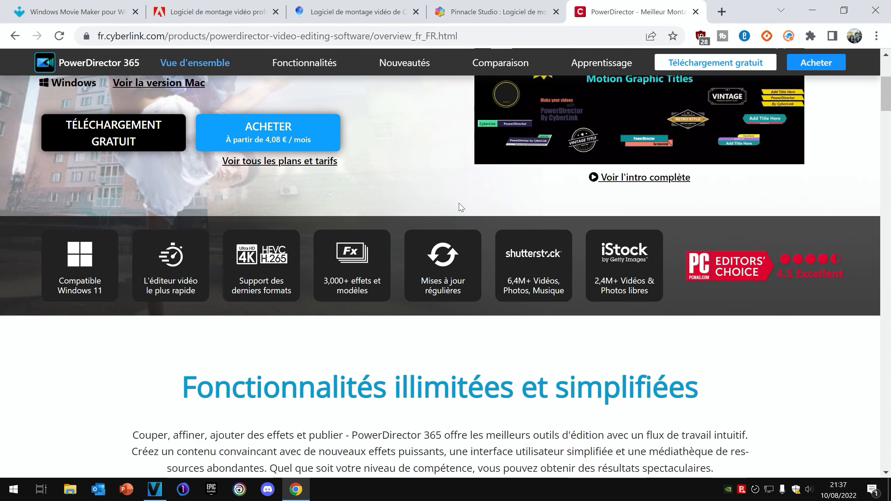
pyautogui.scroll(-8, 460, 207)
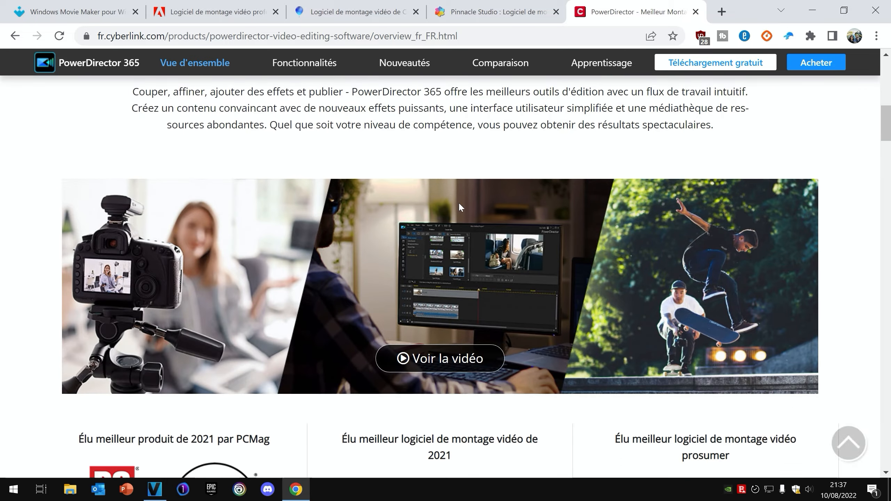
pyautogui.scroll(-19, 460, 206)
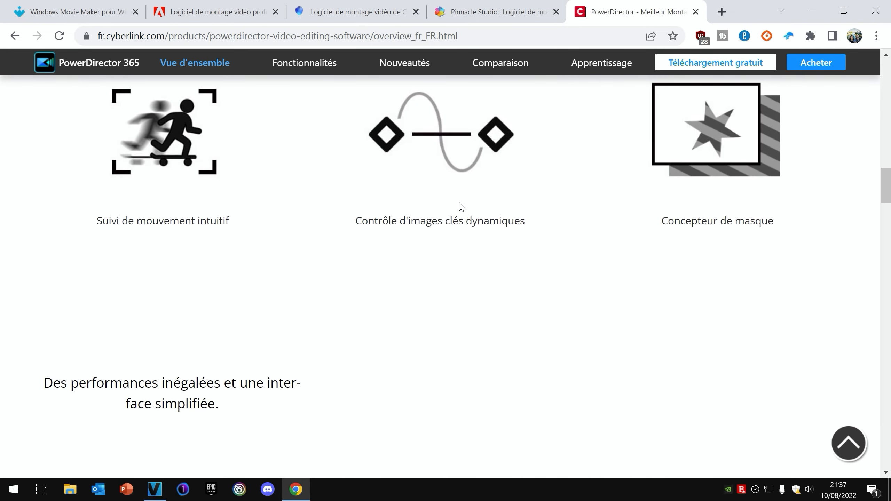
pyautogui.scroll(-16, 461, 207)
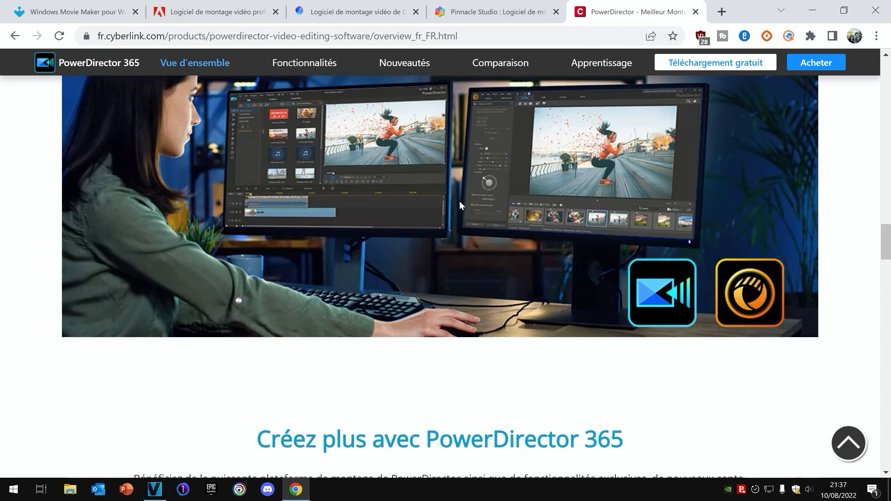
pyautogui.scroll(-13, 460, 206)
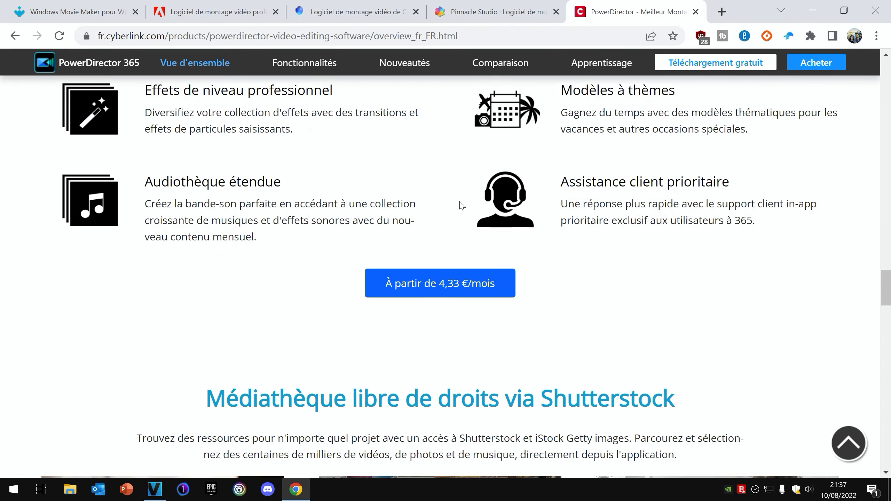
pyautogui.scroll(-13, 462, 206)
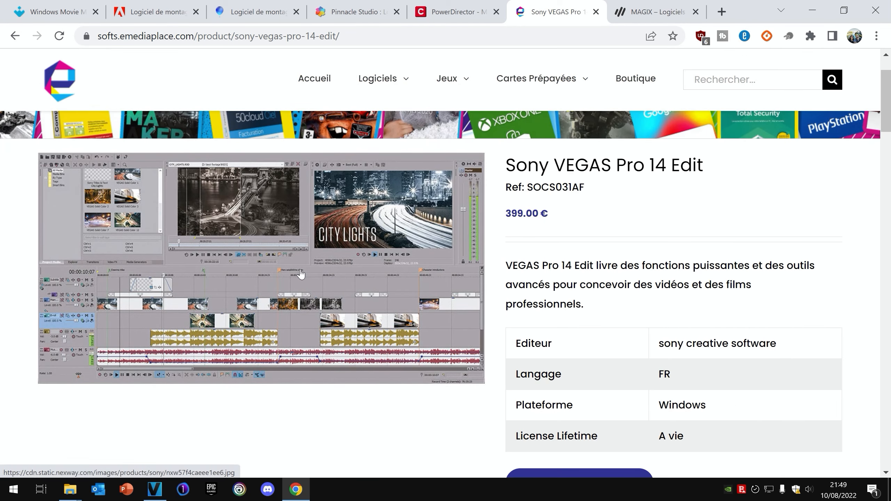
# - View the Sony VEGAS Pro 14 Edit product image, and open MAGIX's VEGAS Pro and VEGAS Post pages in new tabs
pyautogui.click(300, 274)
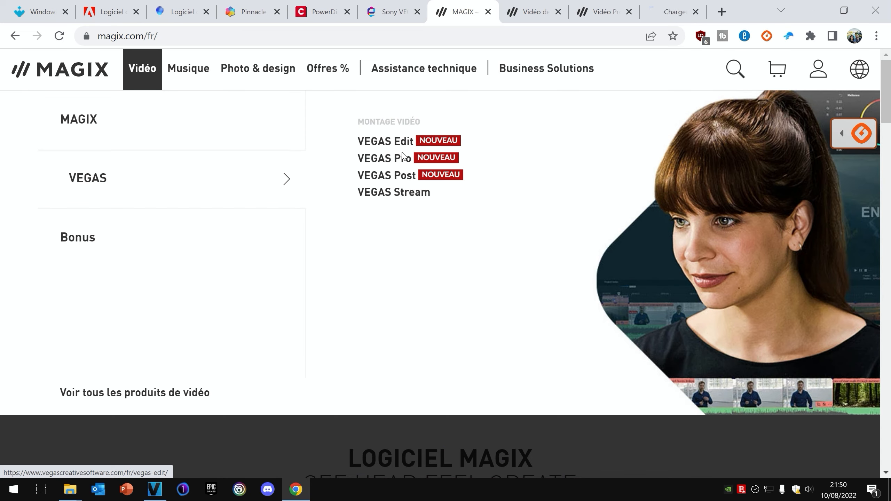
pyautogui.keyDown('ctrl'); pyautogui.click(404, 154); pyautogui.keyUp('ctrl')
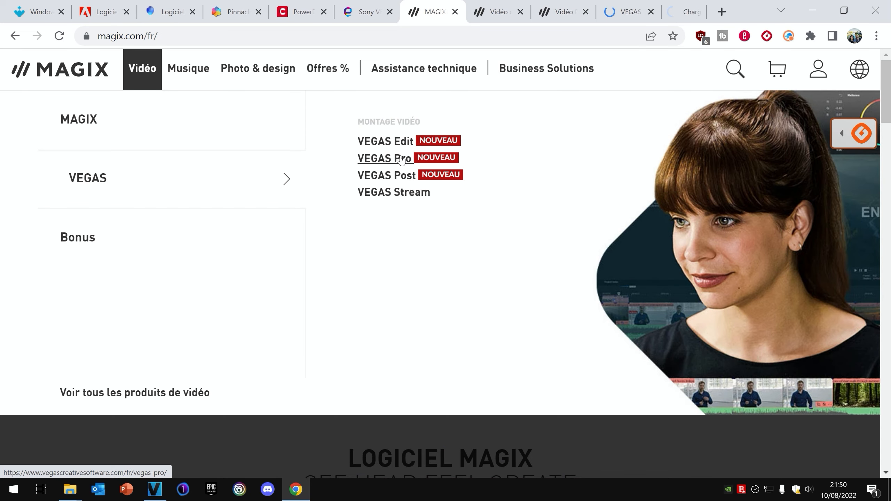
pyautogui.keyDown('ctrl'); pyautogui.click(403, 176); pyautogui.keyUp('ctrl')
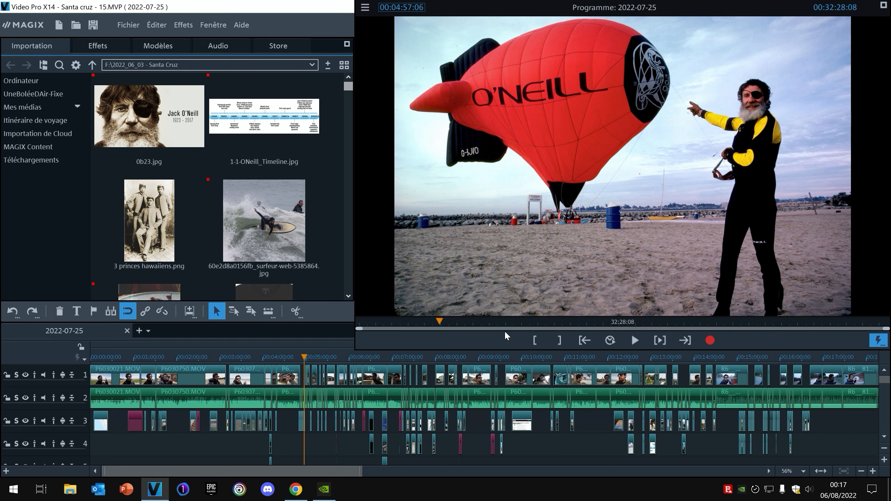
# - Open the Vidéo deluxe and Vidéo Pro X product pages from the MAGIX website in new browser tabs
pyautogui.moveTo(261, 129)
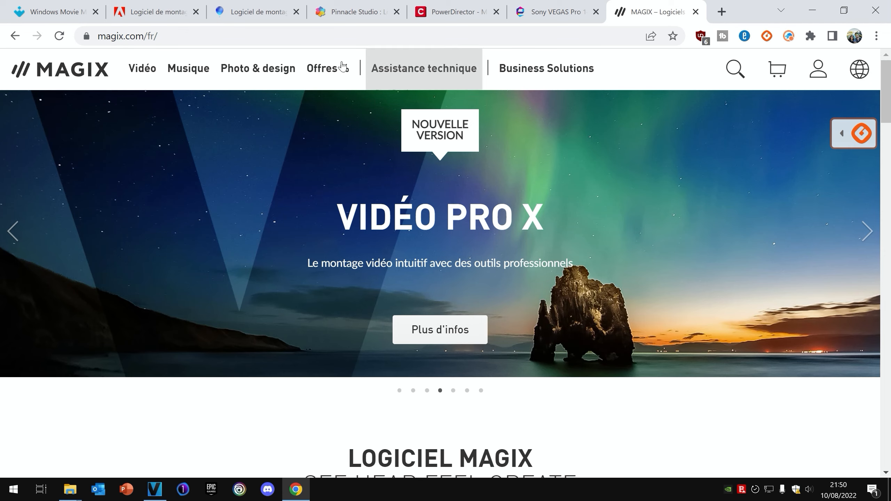
pyautogui.moveTo(143, 80)
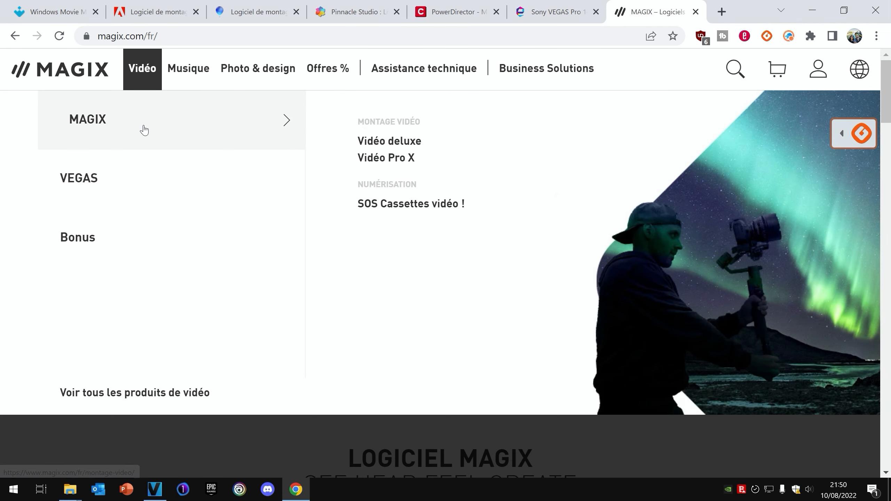
pyautogui.middleClick(404, 142)
pyautogui.middleClick(386, 158)
pyautogui.middleClick(172, 181)
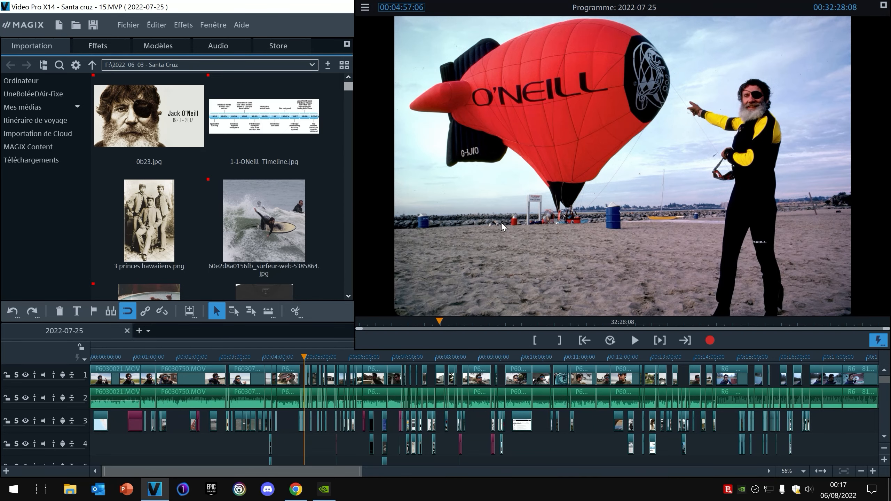
# - Switch to MAGIX Video Pro X and examine its file and effects commands without choosing any
pyautogui.click(718, 135)
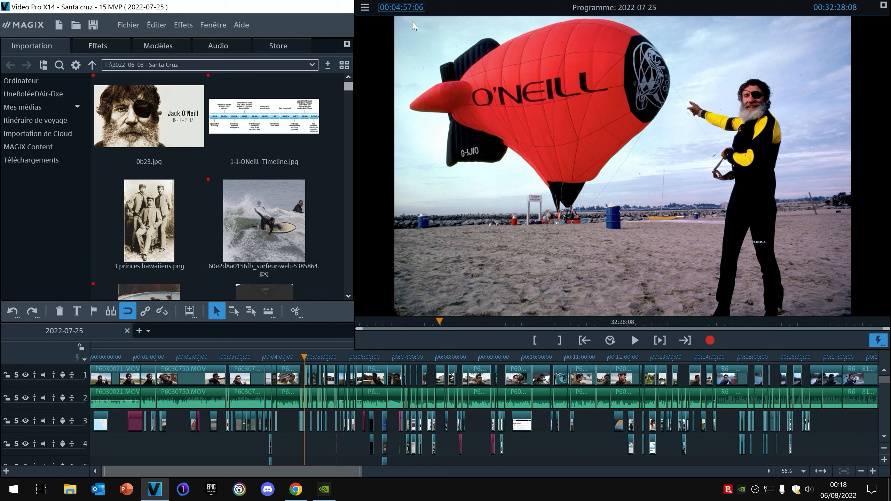
pyautogui.click(132, 25)
pyautogui.moveTo(180, 31)
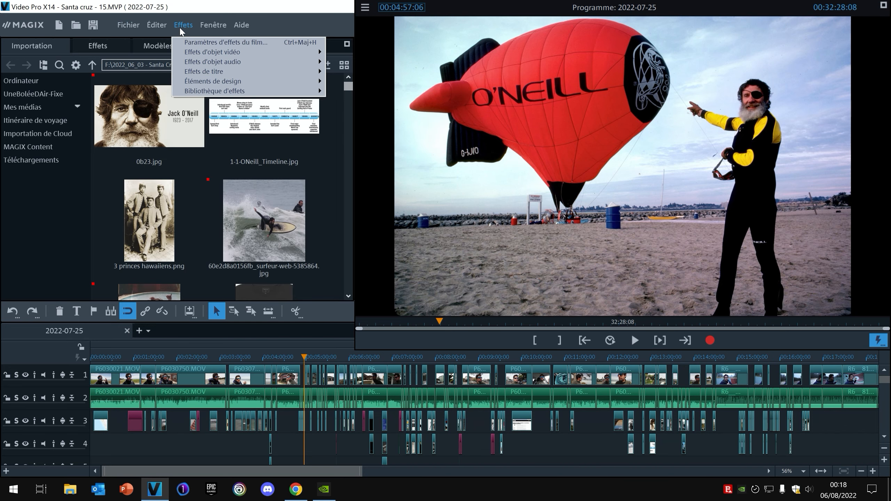
pyautogui.click(509, 12)
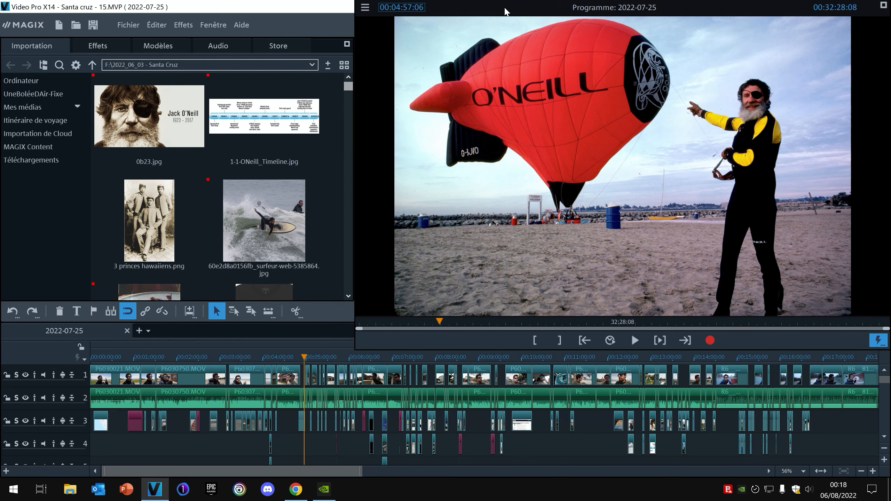
# - Shift the program monitor slightly down over the timeline and back up, and nudge the media pool panel
pyautogui.moveTo(502, 4); pyautogui.dragTo(477, 7)
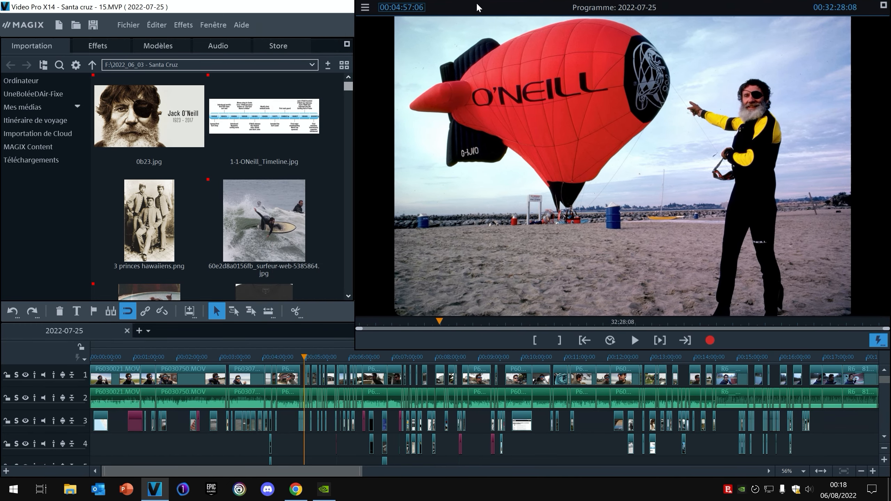
pyautogui.moveTo(483, 7)
pyautogui.mouseDown()
pyautogui.moveTo(494, 78)
pyautogui.moveTo(505, 24)
pyautogui.moveTo(499, 9)
pyautogui.moveTo(483, 11)
pyautogui.mouseUp()
pyautogui.moveTo(488, 8); pyautogui.dragTo(482, 36)
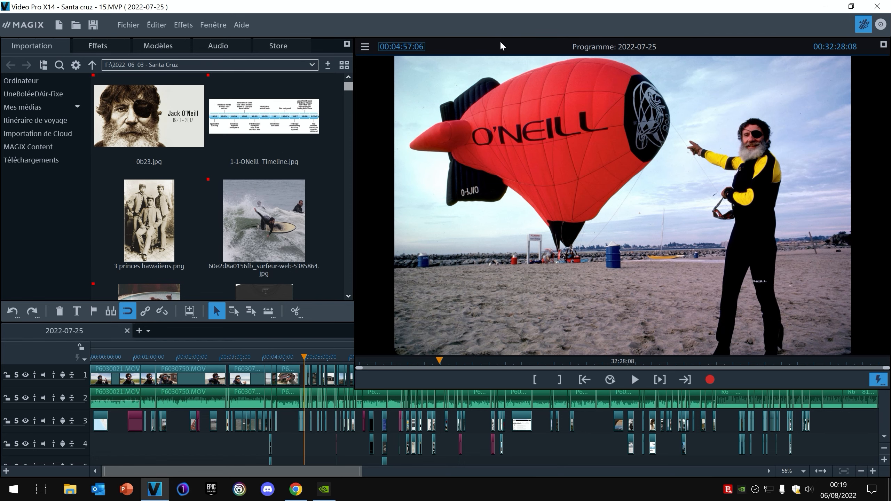
pyautogui.moveTo(498, 44); pyautogui.dragTo(495, 17)
pyautogui.moveTo(307, 45); pyautogui.dragTo(326, 38)
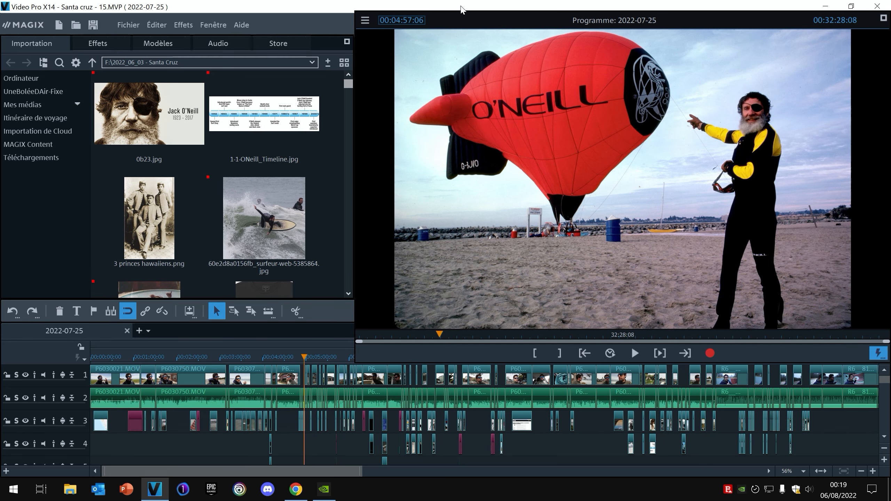
pyautogui.moveTo(458, 17); pyautogui.dragTo(457, 5)
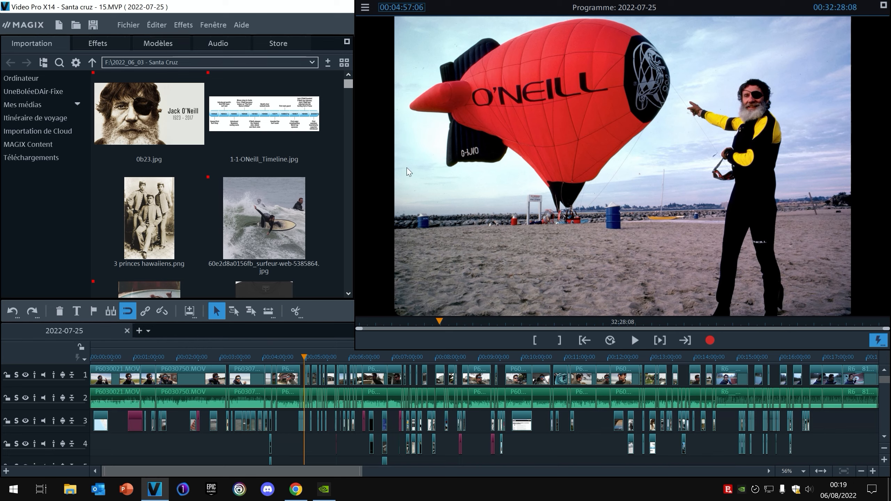
# - Move the program monitor over the media pool and timeline, return it beside the media pool, and adjust the panel layout
pyautogui.moveTo(492, 7); pyautogui.dragTo(135, 67)
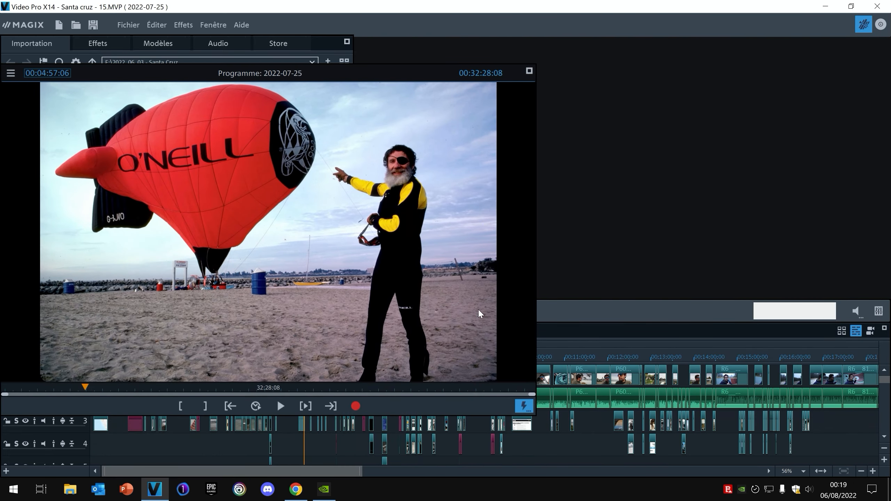
pyautogui.moveTo(666, 333); pyautogui.dragTo(718, 240)
pyautogui.moveTo(31, 277); pyautogui.dragTo(476, 250)
pyautogui.moveTo(878, 248); pyautogui.dragTo(880, 308)
pyautogui.moveTo(387, 74); pyautogui.dragTo(760, 4)
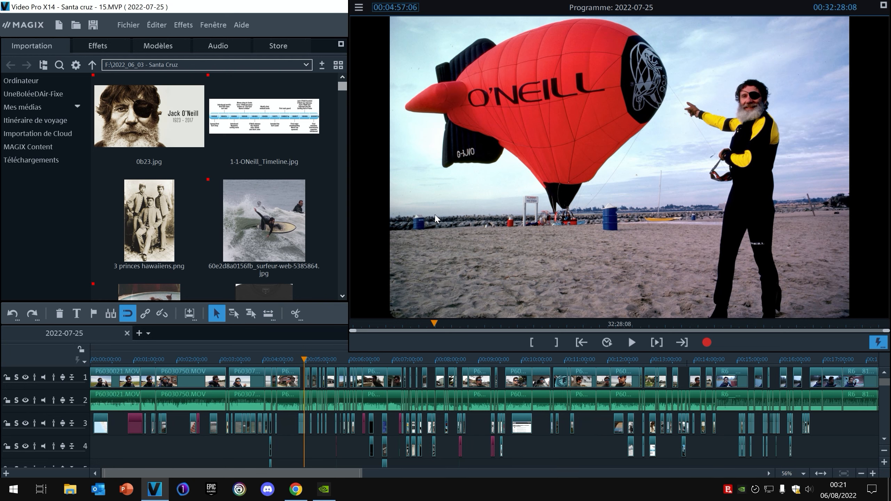
# - Preview the Santa Cruz project at several points, including about 7:39, 10:34 and 2:43
pyautogui.click(479, 324)
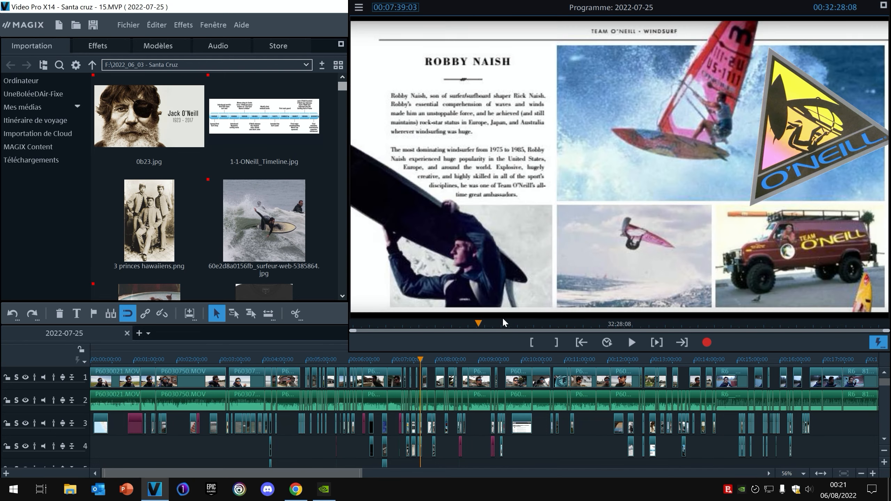
pyautogui.click(547, 327)
pyautogui.click(525, 324)
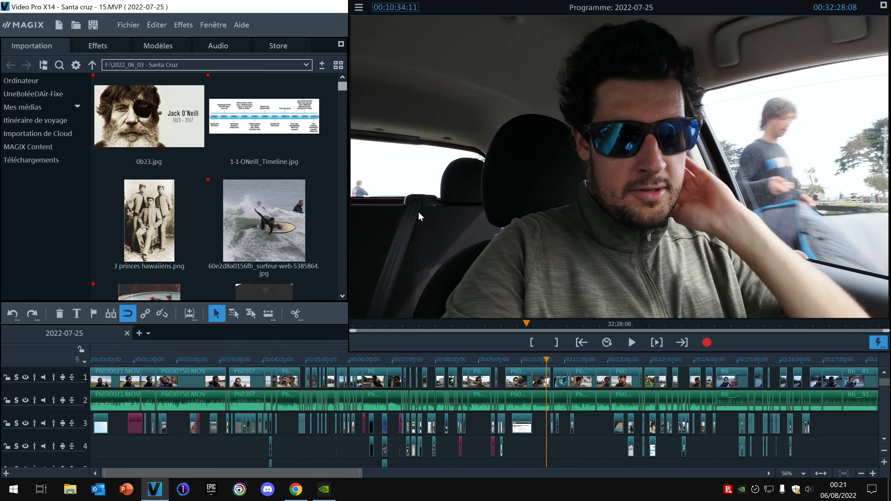
pyautogui.click(398, 325)
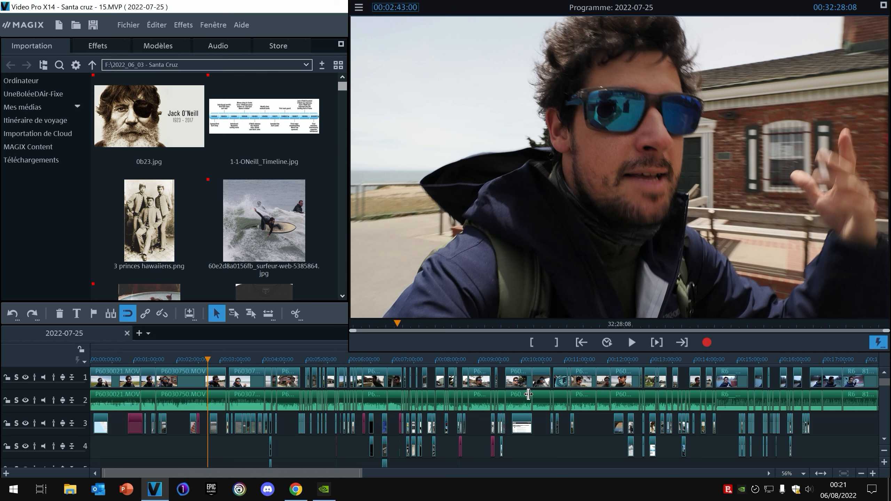
# - Launch DaVinci Resolve from the Vidéo & audio folder on the desktop, and close the folder window
pyautogui.click(890, 490)
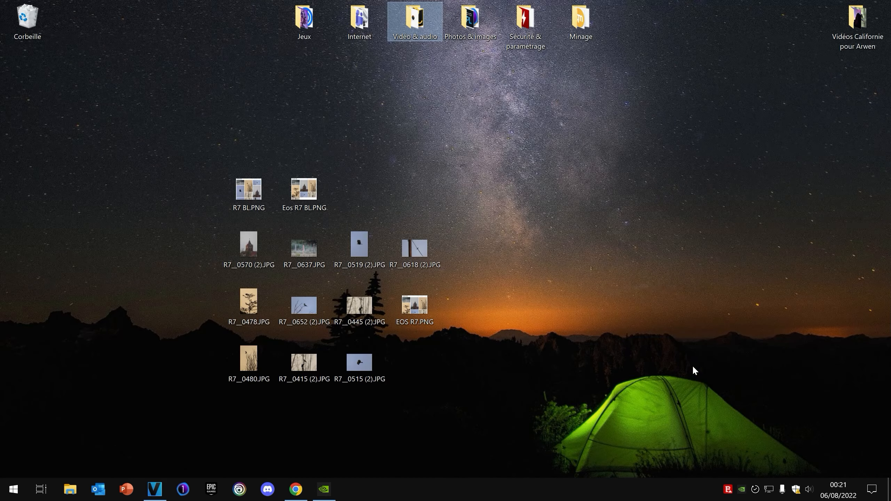
pyautogui.doubleClick(415, 17)
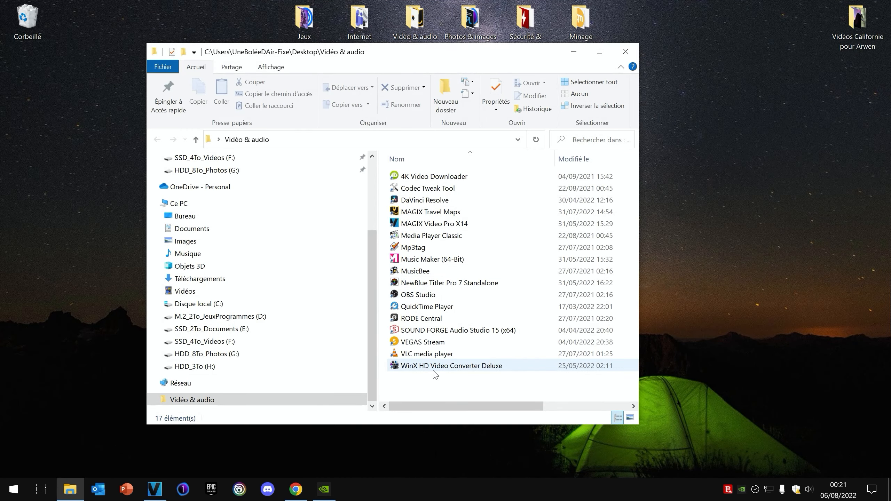
pyautogui.doubleClick(432, 200)
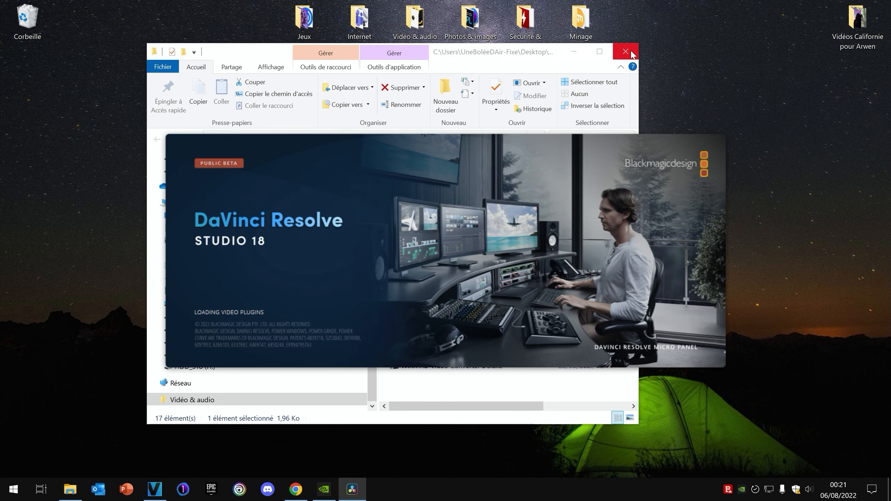
pyautogui.click(629, 52)
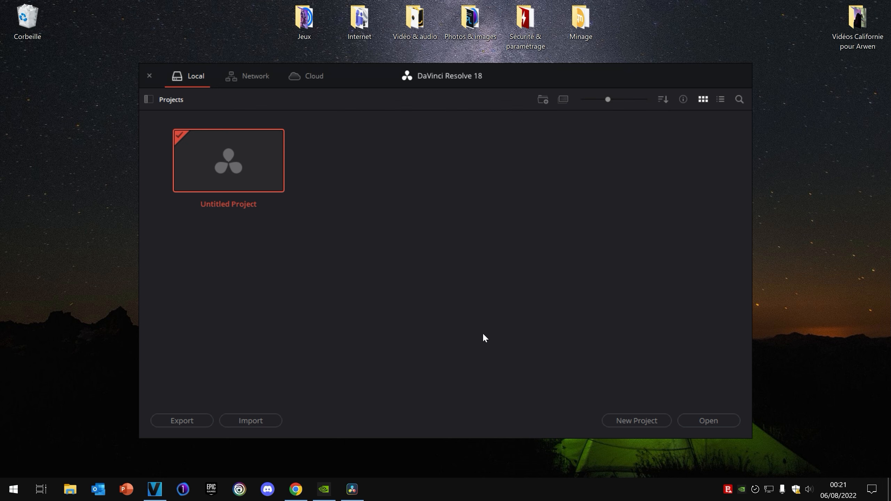
# - Open the Untitled Project, visit the Fusion and Media pages, and return to the Edit page
pyautogui.click(709, 420)
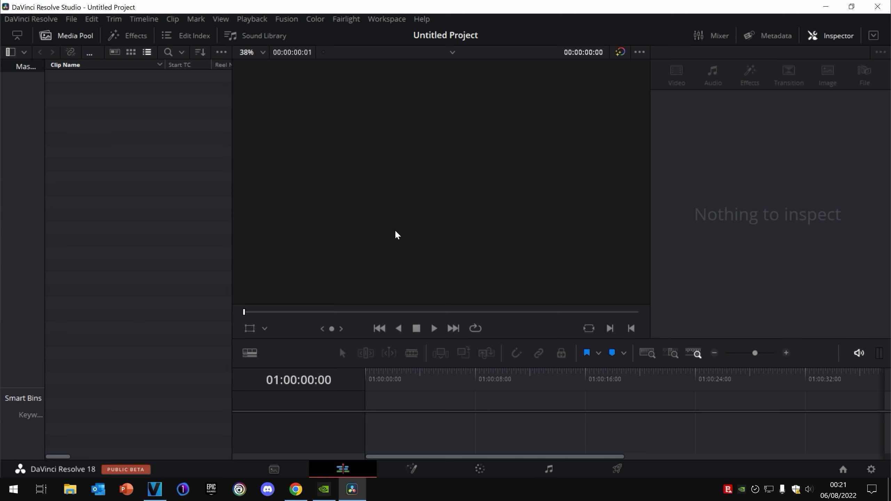
pyautogui.click(411, 469)
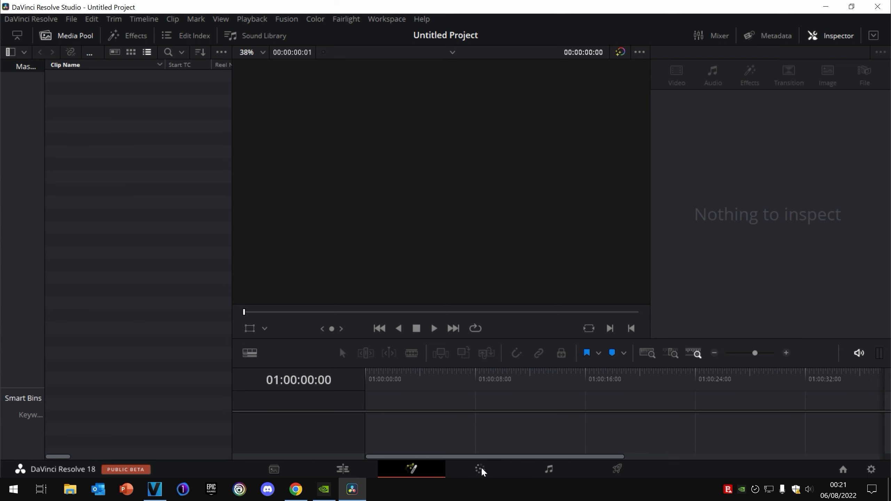
pyautogui.click(316, 469)
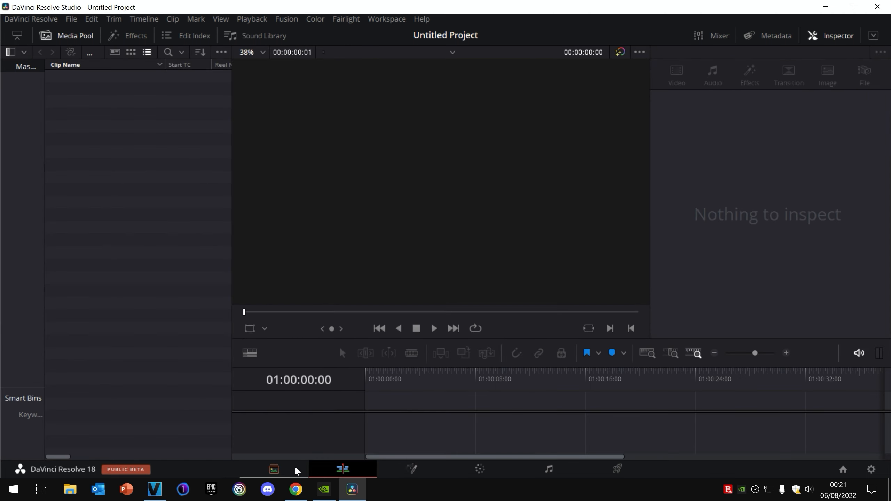
pyautogui.click(299, 469)
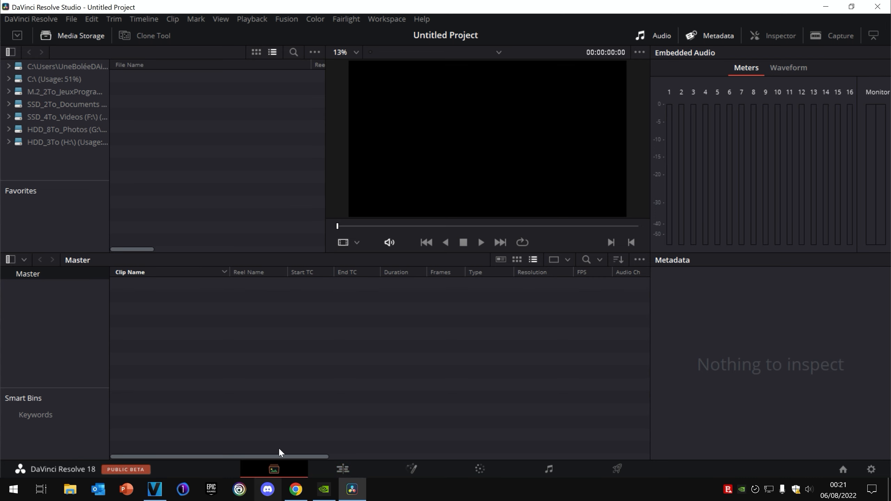
pyautogui.click(343, 470)
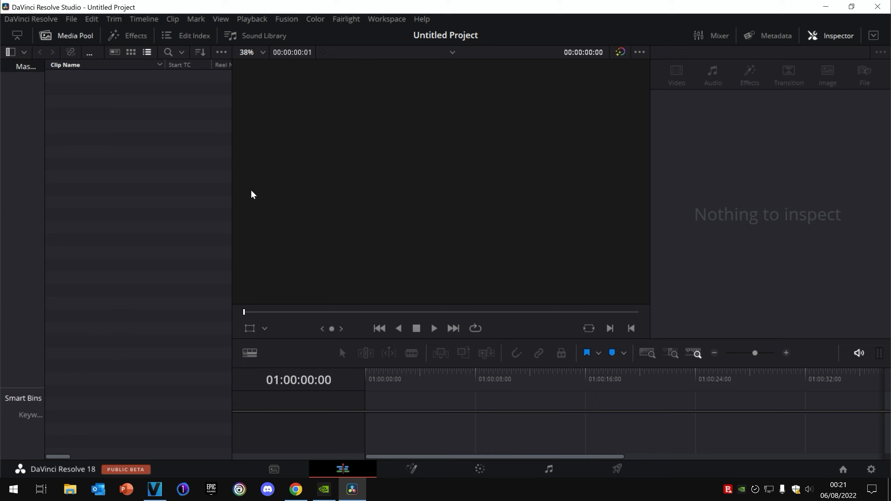
# - Try to collapse the Edit page's media pool, and make the viewer slightly taller by shrinking the timeline
pyautogui.moveTo(232, 183); pyautogui.dragTo(3, 213)
pyautogui.click(223, 21)
pyautogui.moveTo(387, 20)
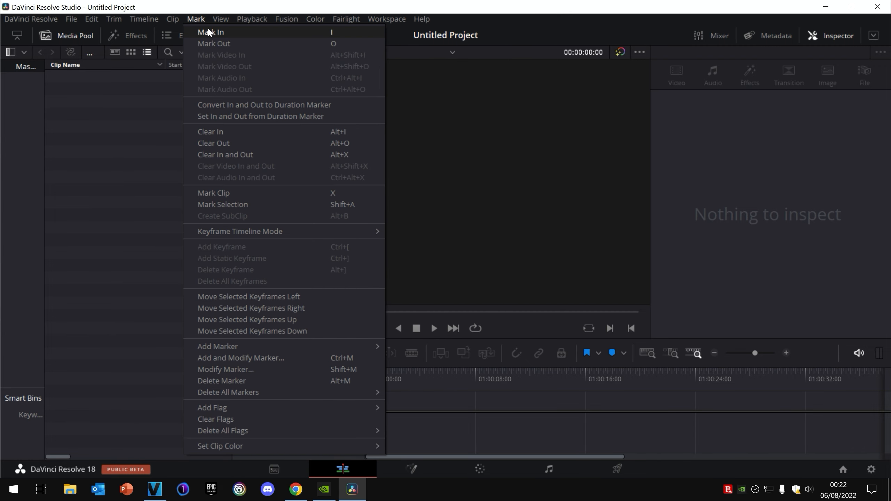
pyautogui.moveTo(221, 19)
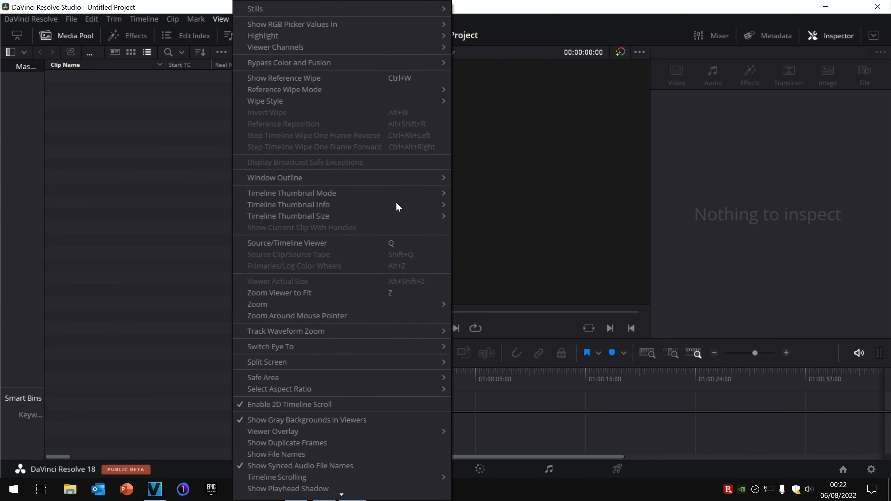
pyautogui.click(553, 151)
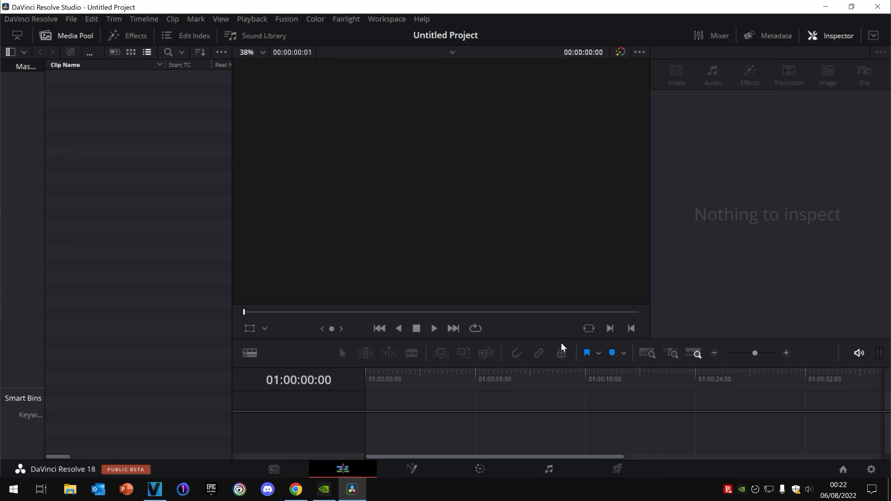
pyautogui.moveTo(569, 339); pyautogui.dragTo(421, 353)
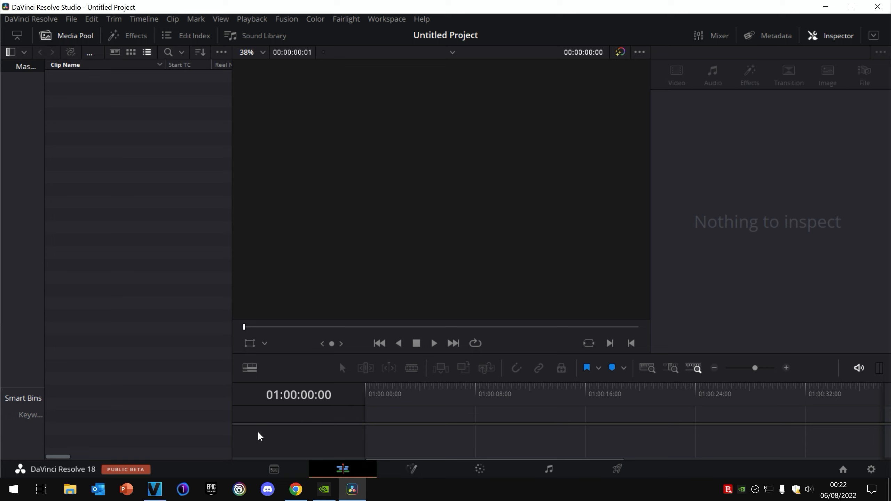
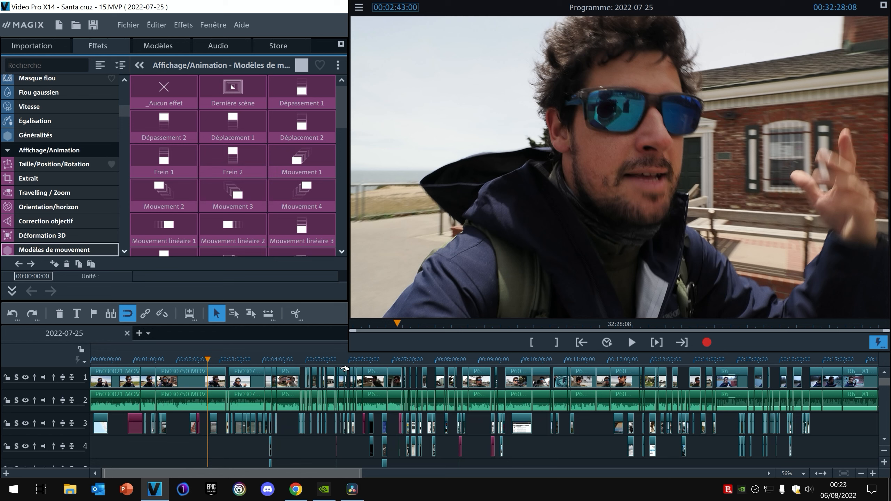
# - In DaVinci Resolve's Fusion page, narrow the first viewer and enlarge the Nodes area, and return to the Edit page
pyautogui.click(352, 489)
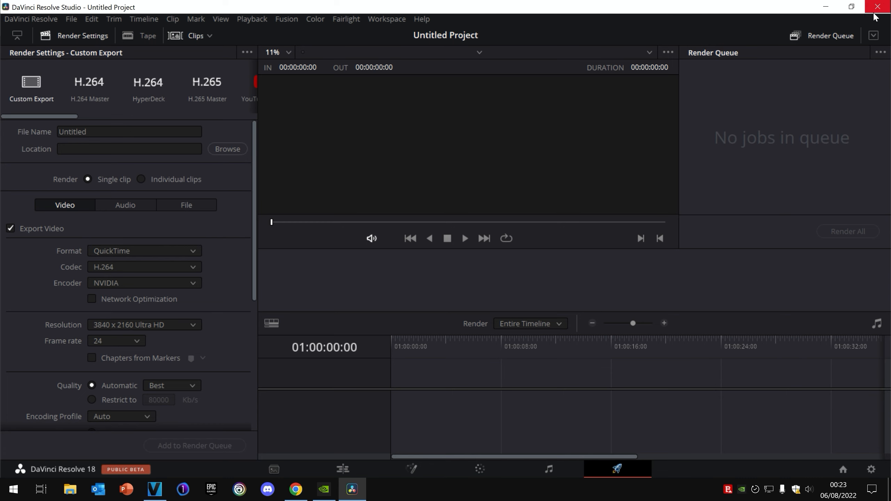
pyautogui.click(428, 469)
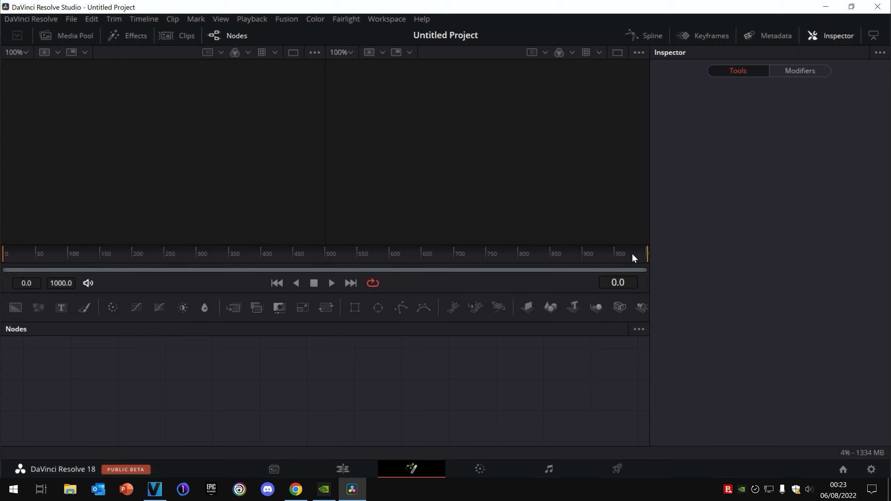
pyautogui.moveTo(650, 245); pyautogui.dragTo(684, 370)
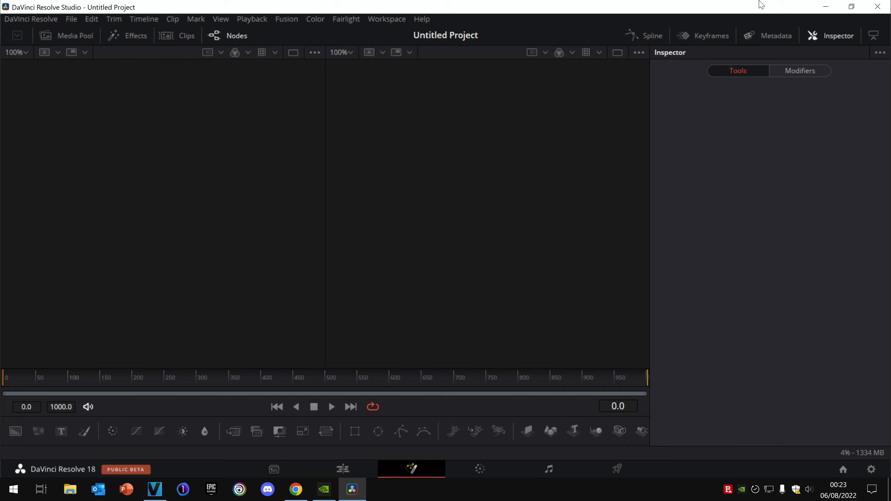
pyautogui.moveTo(325, 237); pyautogui.dragTo(281, 200)
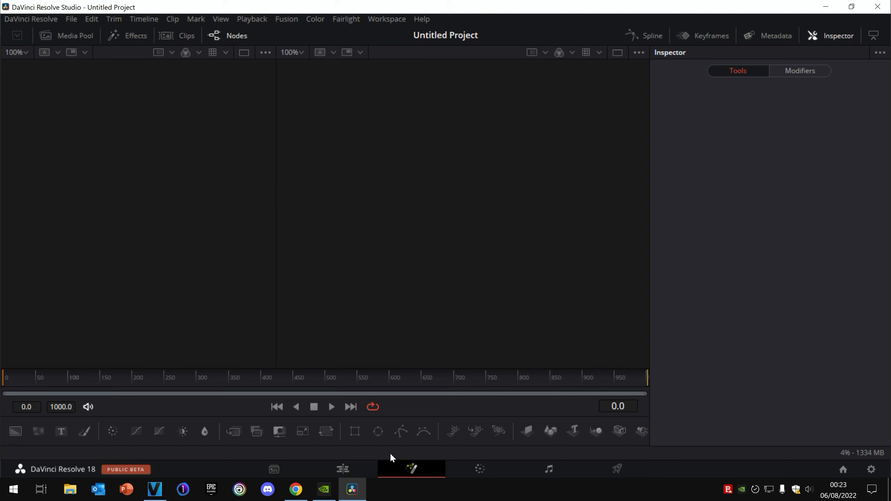
pyautogui.moveTo(300, 368); pyautogui.dragTo(299, 182)
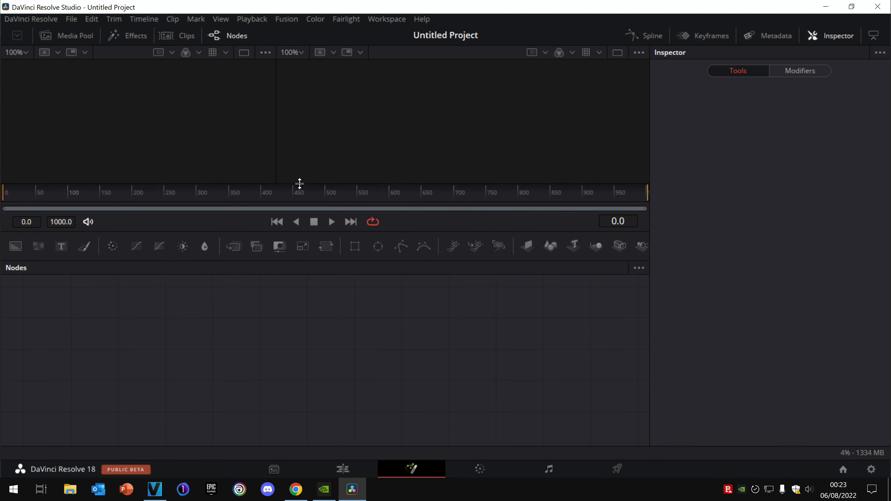
pyautogui.click(347, 467)
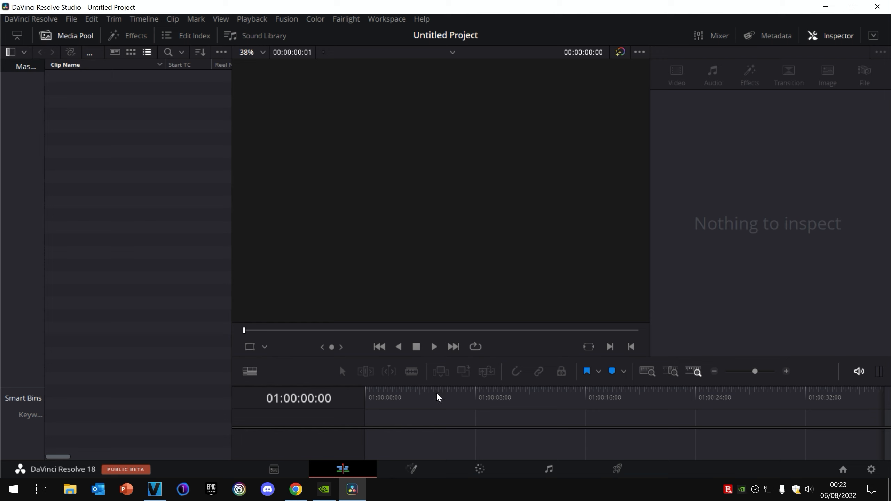
# - Switch to MAGIX Video Pro X, select the clip P6030750.MOV on track 1, and scrub to about 2:39
pyautogui.click(155, 489)
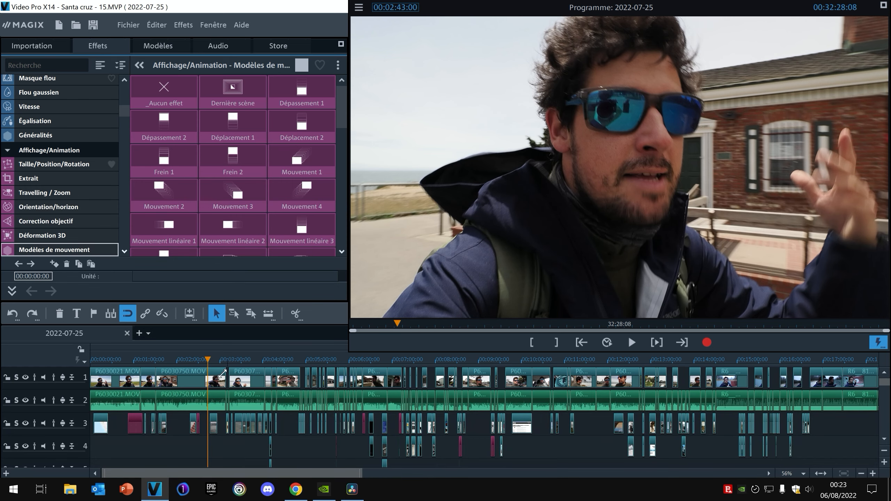
pyautogui.click(176, 373)
pyautogui.moveTo(177, 359); pyautogui.dragTo(205, 360)
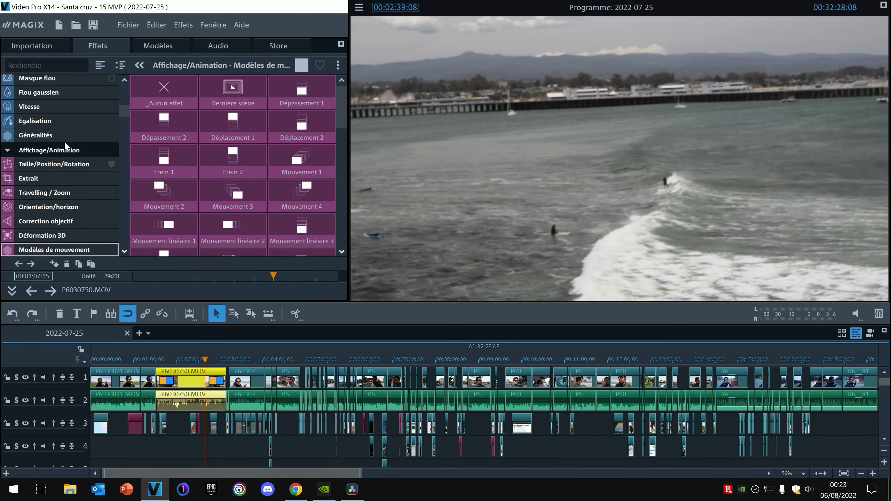
# - Browse the imported media in the 2022_06_03 - Santa Cruz folder and select P6041608.MOV
pyautogui.click(31, 47)
pyautogui.scroll(-15, 317, 213)
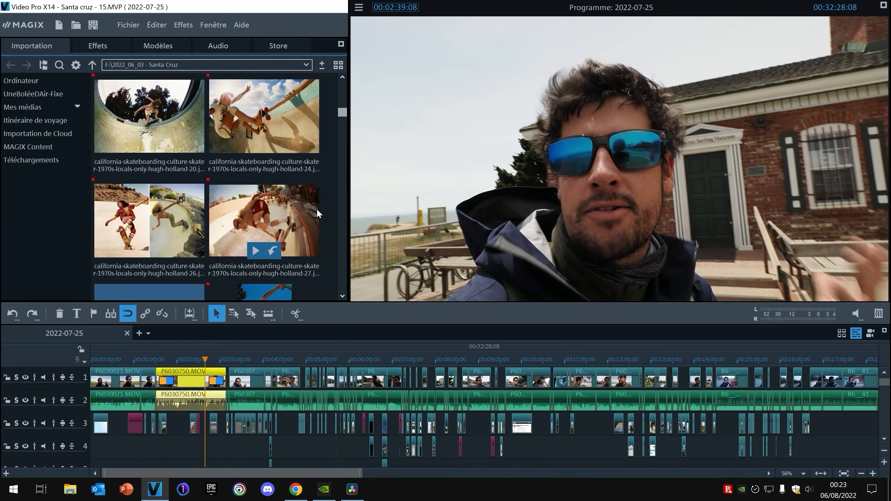
pyautogui.scroll(3, 289, 221)
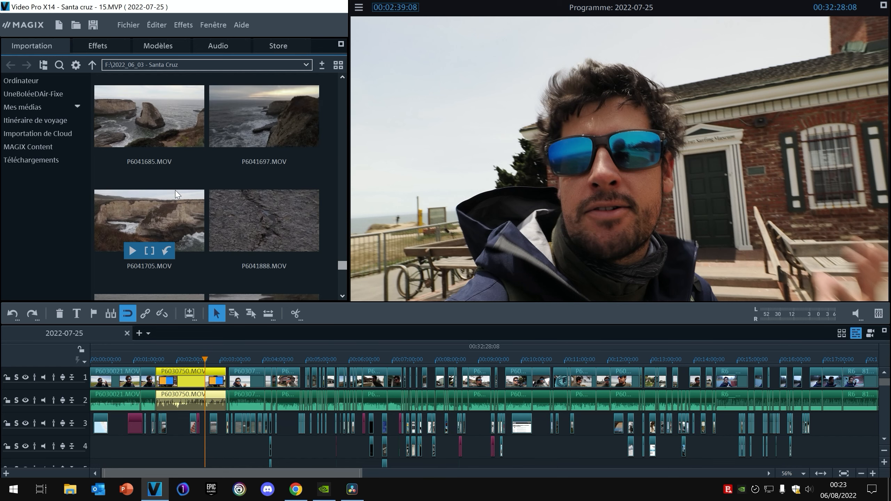
pyautogui.click(139, 123)
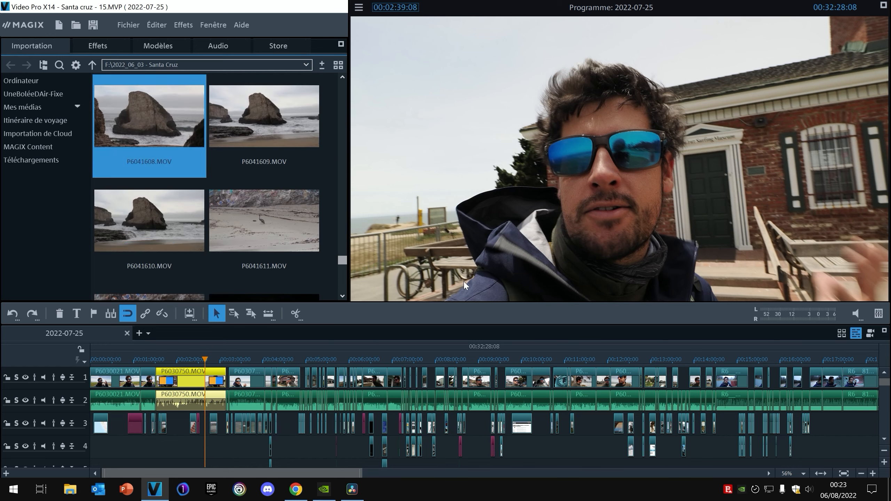
# - Scrub back through the timeline and play the project from about 1:48
pyautogui.moveTo(375, 361); pyautogui.dragTo(189, 362)
pyautogui.click(166, 361)
pyautogui.press('space')
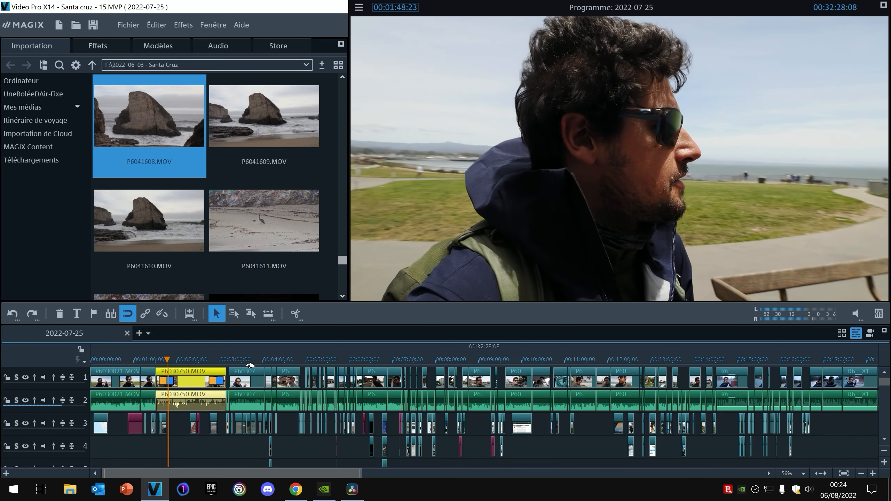
pyautogui.click(324, 489)
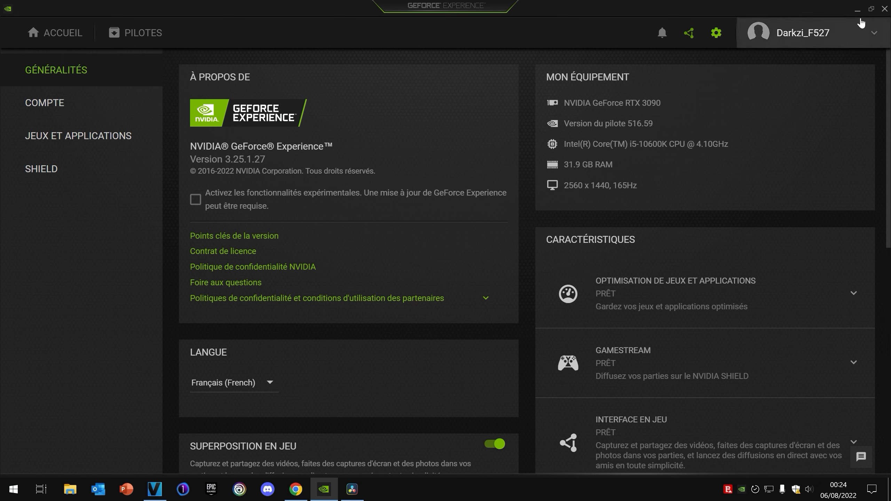
pyautogui.click(890, 491)
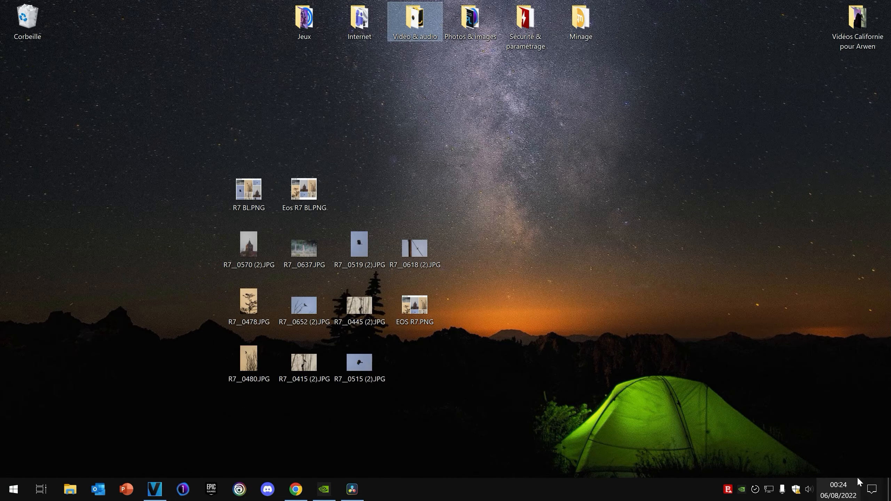
pyautogui.click(363, 490)
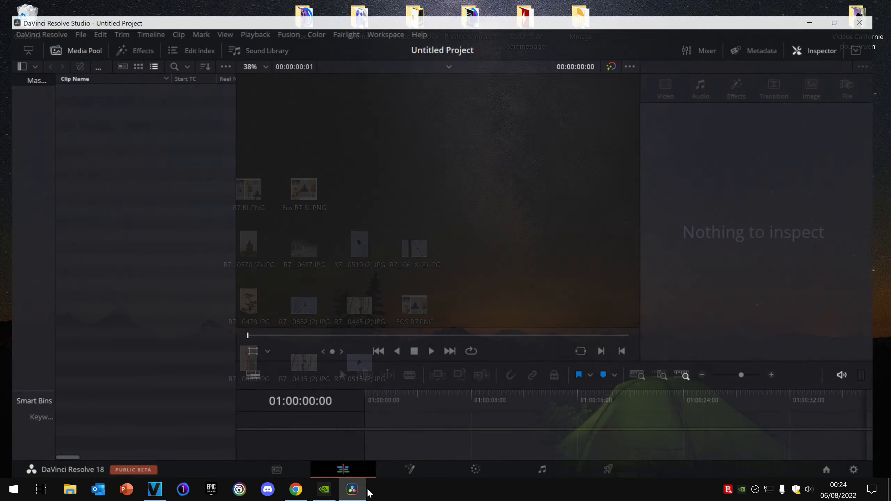
# - From the desktop, open the Windows display settings, review the scaling and screen resolution, and close the settings
pyautogui.click(890, 490)
pyautogui.rightClick(578, 228)
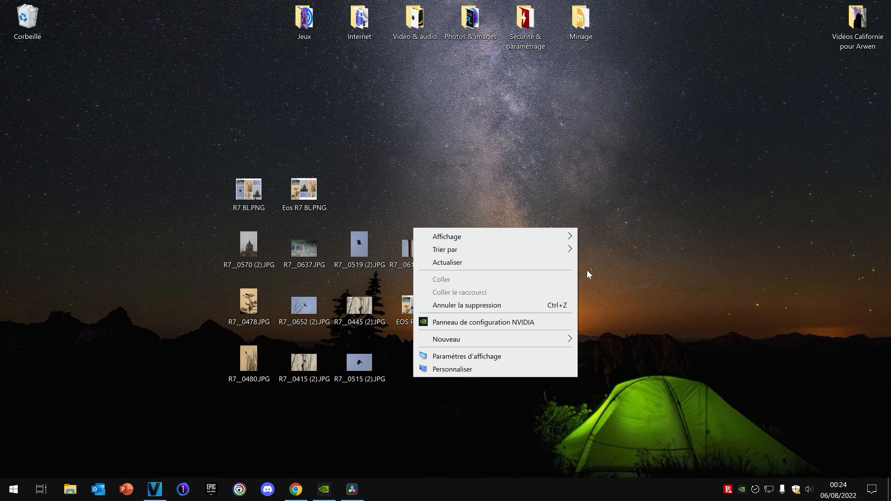
pyautogui.click(496, 358)
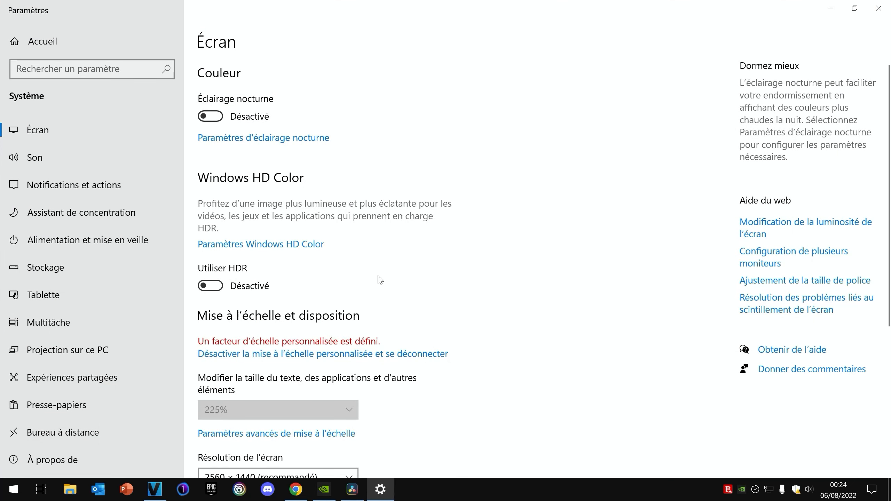
pyautogui.scroll(-3, 338, 268)
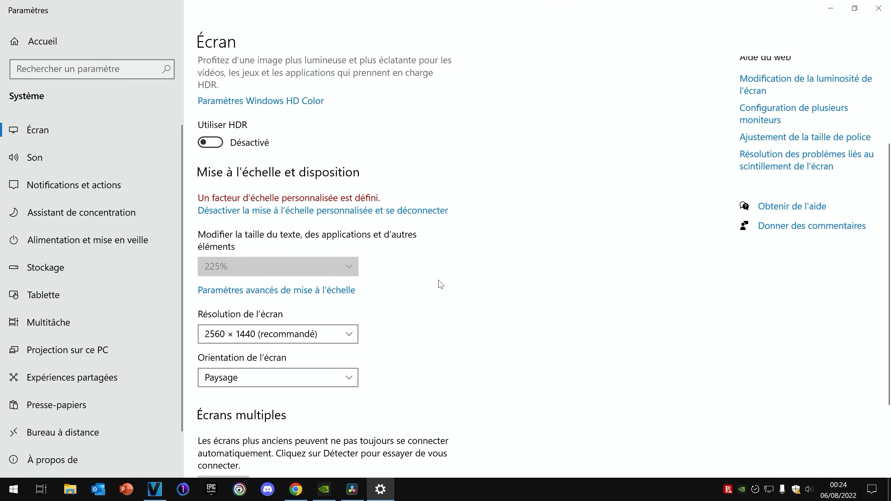
pyautogui.click(878, 8)
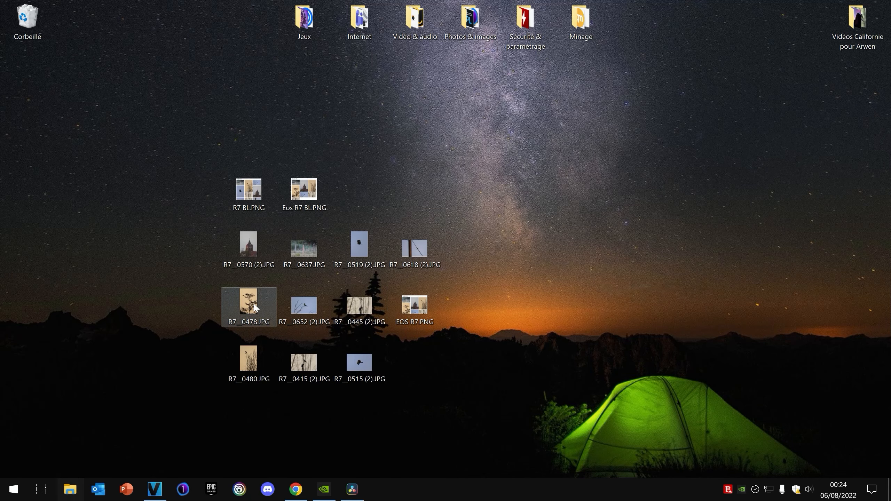
# - View the contents of the HDD_8To_Photos (G:) and SSD_4To_Videos (F:) drives in File Explorer, and close it
pyautogui.press('super+e')
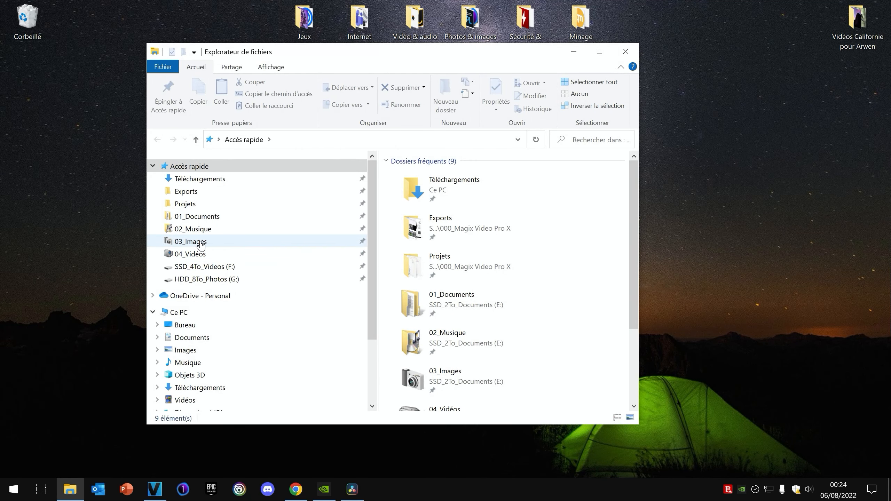
pyautogui.click(208, 280)
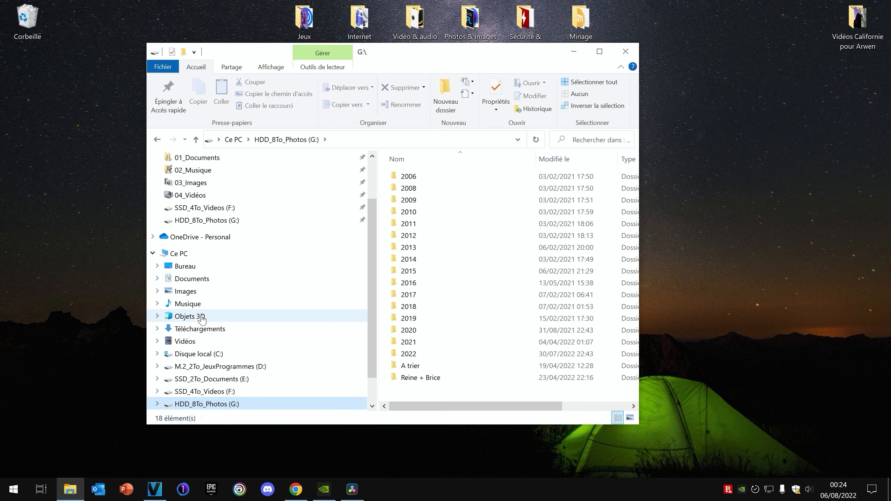
pyautogui.click(210, 392)
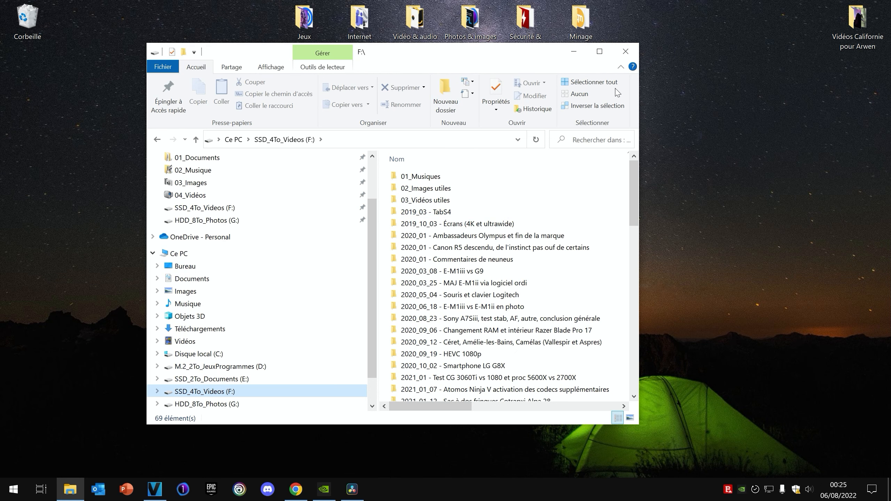
pyautogui.click(625, 54)
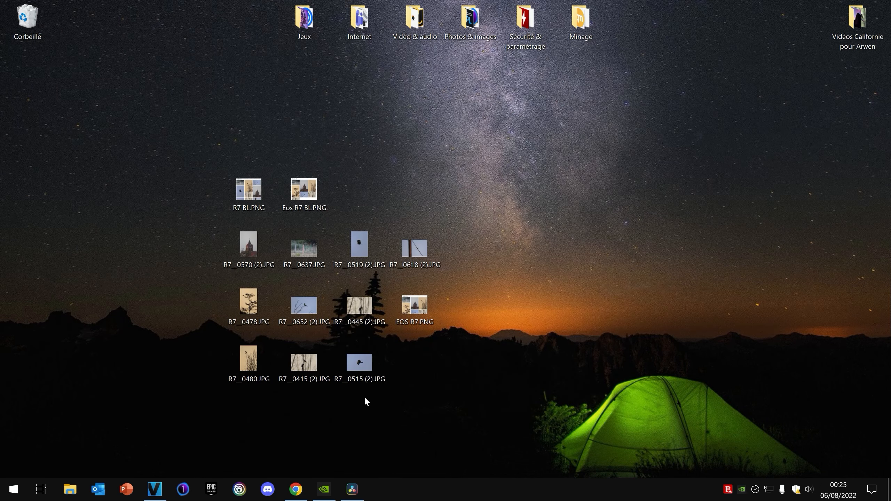
# - Switch to DaVinci Resolve and examine its File, Edit, Timeline, Clip and View commands
pyautogui.click(352, 489)
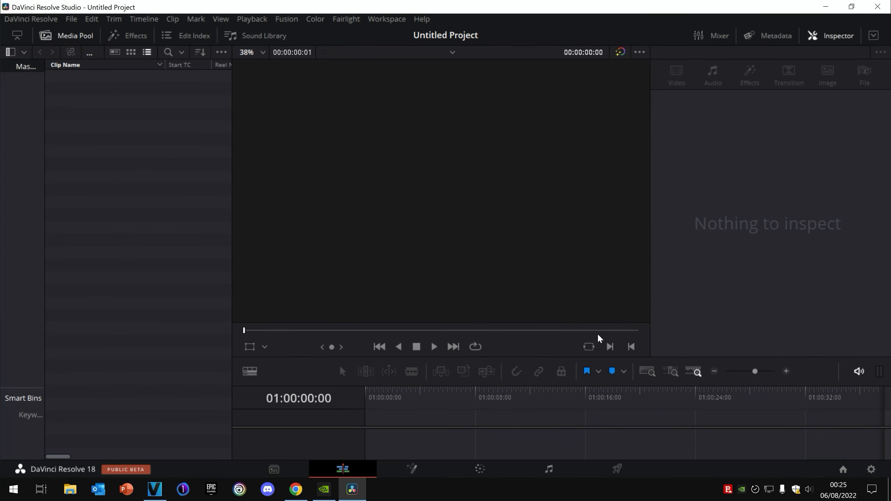
pyautogui.click(68, 24)
pyautogui.click(90, 18)
pyautogui.click(91, 18)
pyautogui.moveTo(144, 18)
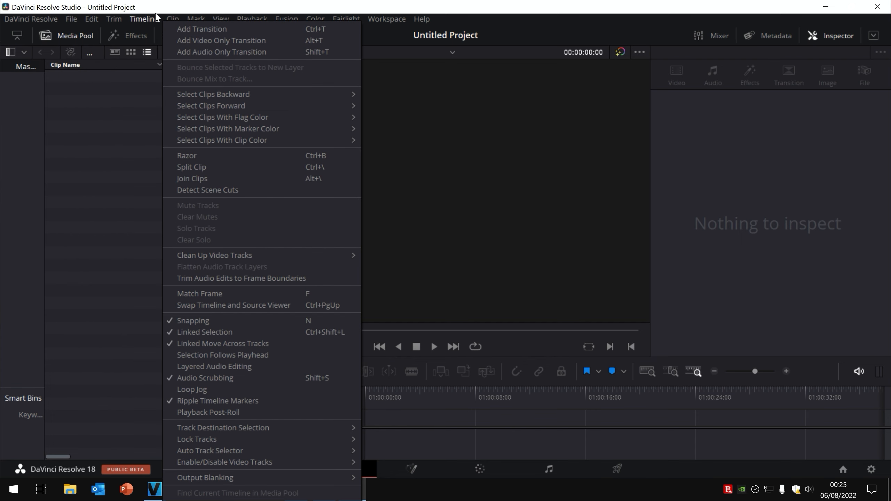
pyautogui.moveTo(221, 18)
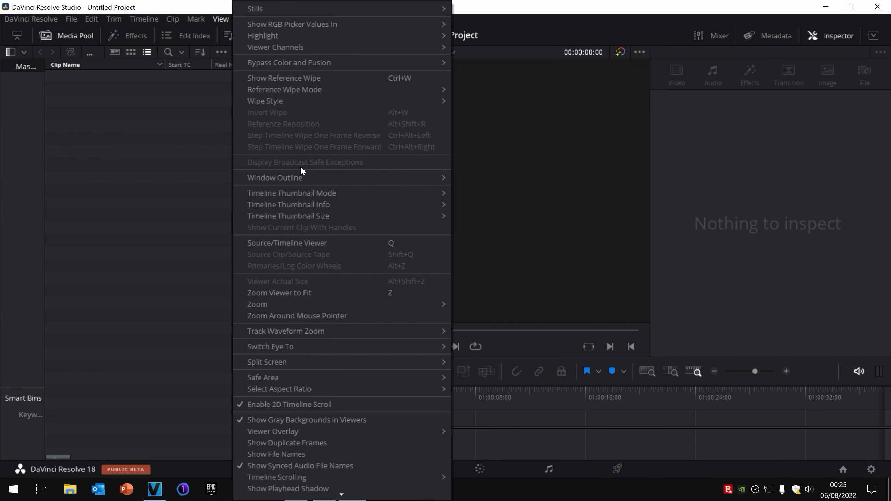
pyautogui.moveTo(342, 495)
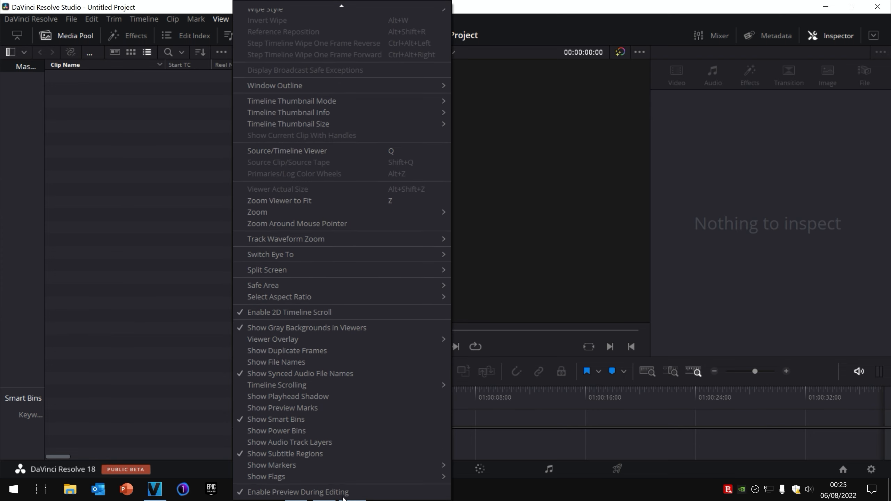
pyautogui.scroll(10, 288, 331)
pyautogui.scroll(-5, 288, 332)
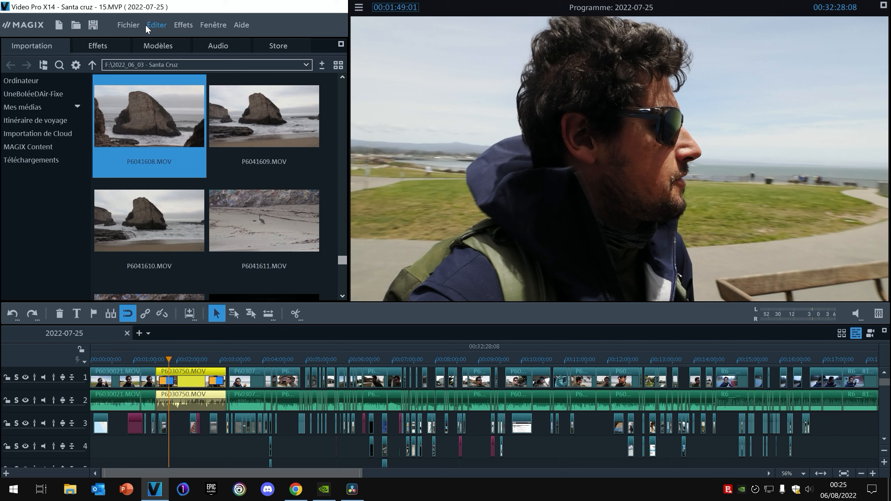
# - Review the editing and effects commands of MAGIX Video Pro X, and close DaVinci Resolve
pyautogui.click(146, 27)
pyautogui.moveTo(185, 26)
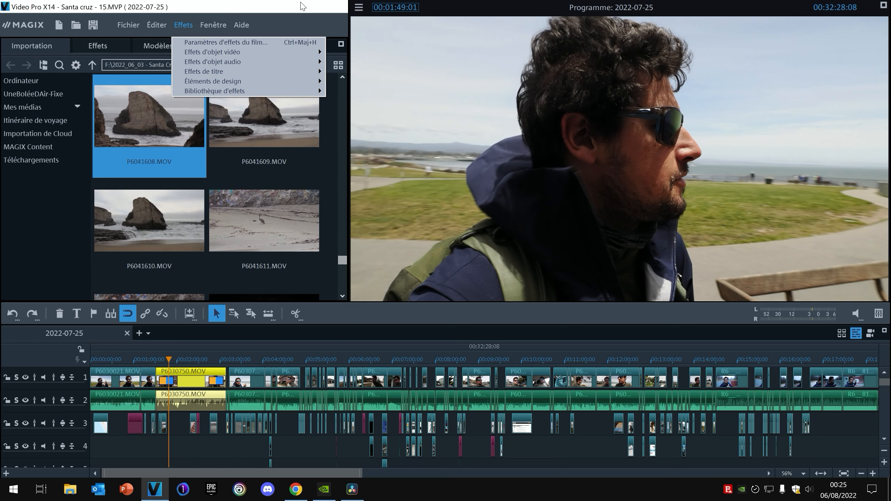
pyautogui.click(303, 6)
pyautogui.click(352, 489)
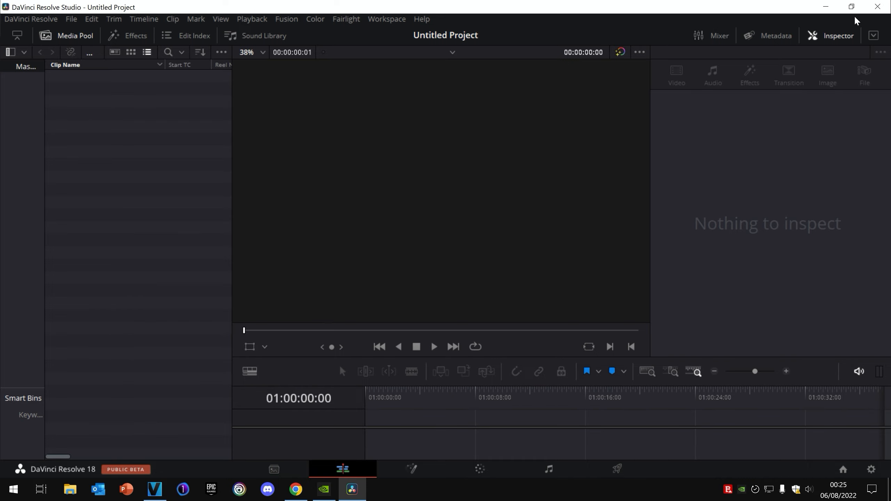
pyautogui.click(878, 7)
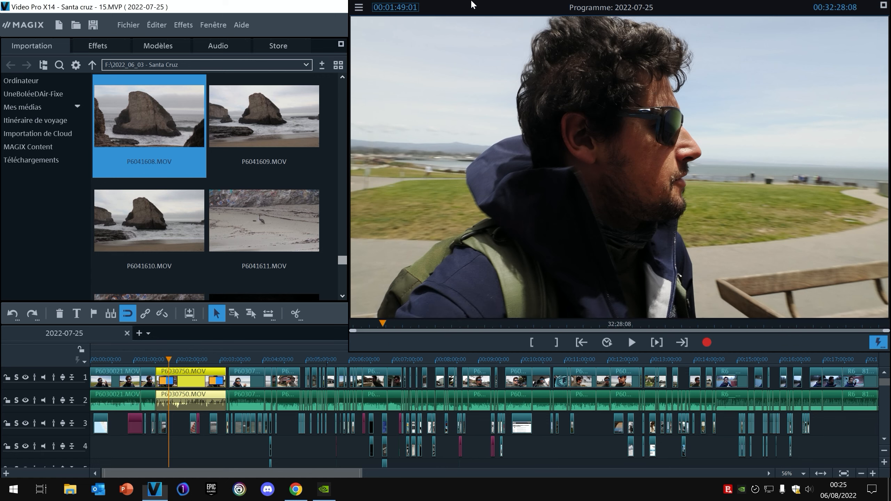
# - Scrub the project to about 10:15, view the end of the timeline, and browse the Santa Cruz media clips
pyautogui.moveTo(210, 361); pyautogui.dragTo(533, 361)
pyautogui.moveTo(313, 474); pyautogui.dragTo(640, 447)
pyautogui.scroll(-1, 233, 186)
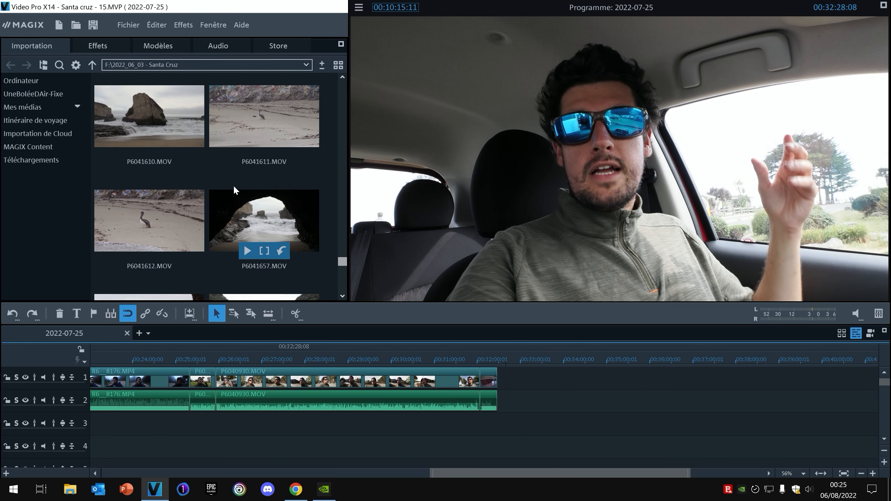
pyautogui.click(272, 111)
pyautogui.moveTo(272, 223); pyautogui.dragTo(255, 190)
pyautogui.scroll(3, 257, 192)
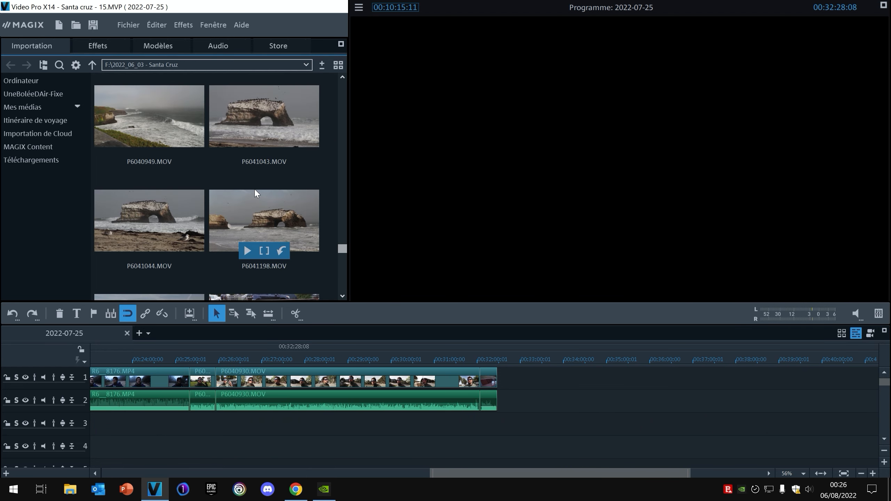
pyautogui.rightClick(248, 122)
pyautogui.click(245, 117)
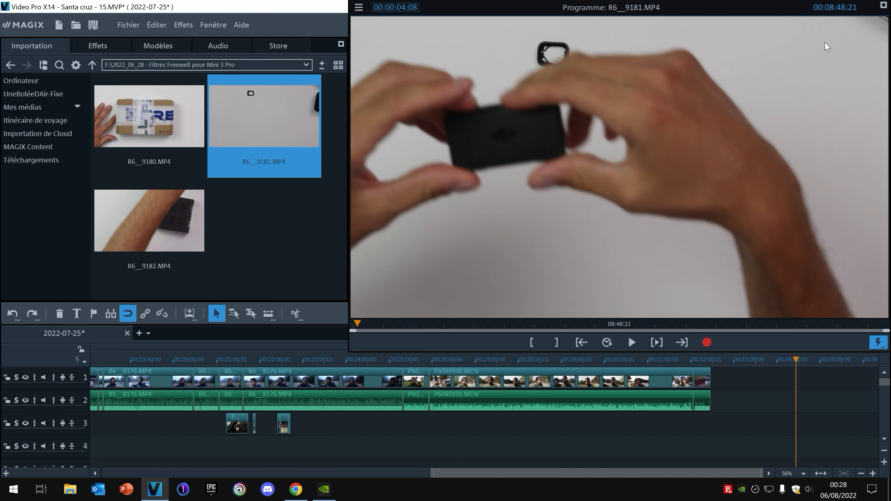
# - Add R6__9181.MP4 from the 2022_06_28 - Filtres Freewell pour Mini 3 Pro folder to the timeline after the last clip
pyautogui.moveTo(265, 98)
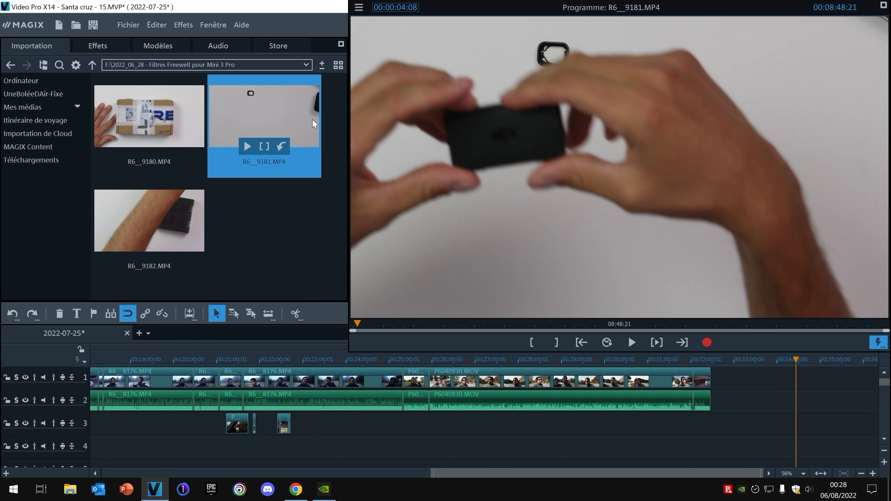
pyautogui.moveTo(244, 119); pyautogui.dragTo(757, 379)
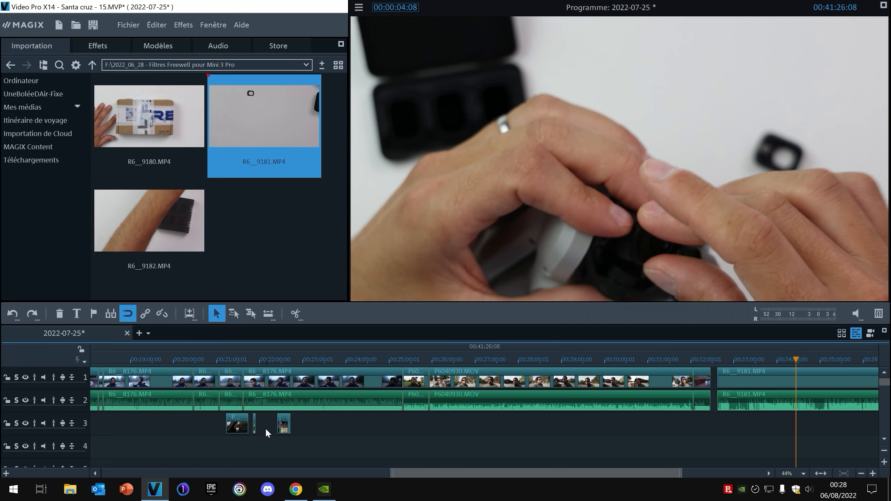
pyautogui.moveTo(648, 473); pyautogui.dragTo(715, 472)
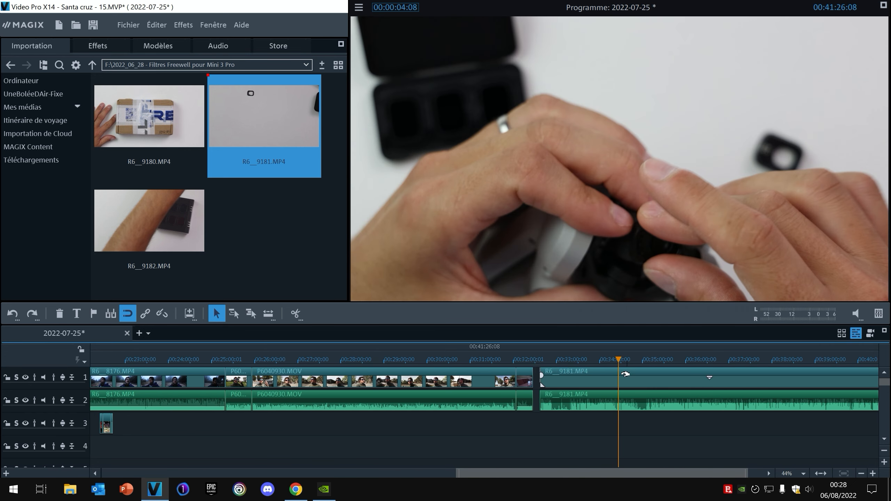
pyautogui.click(549, 364)
pyautogui.click(651, 381)
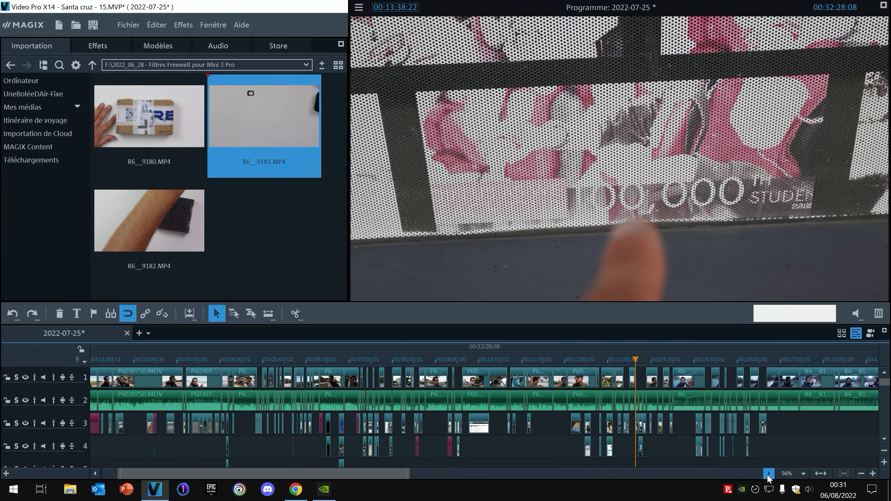
# - Position the playhead at 00:18:47:16 within the long R6__8176.MP4 clip on track 1
pyautogui.moveTo(767, 477); pyautogui.dragTo(768, 476)
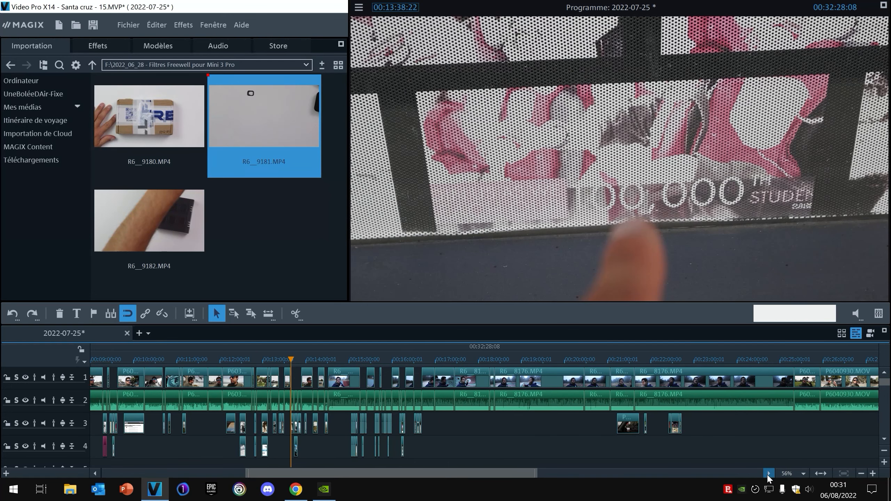
pyautogui.click(523, 361)
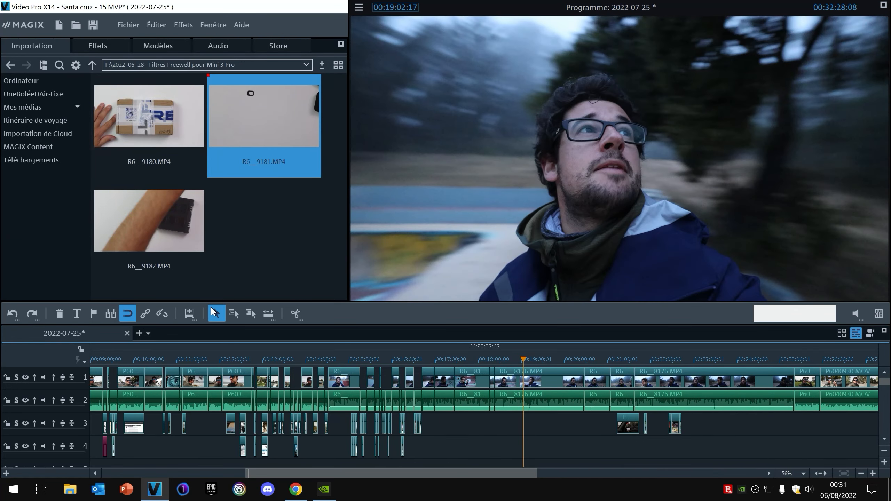
pyautogui.click(514, 361)
pyautogui.moveTo(515, 361)
pyautogui.mouseDown()
pyautogui.moveTo(531, 361)
pyautogui.moveTo(522, 362)
pyautogui.mouseUp()
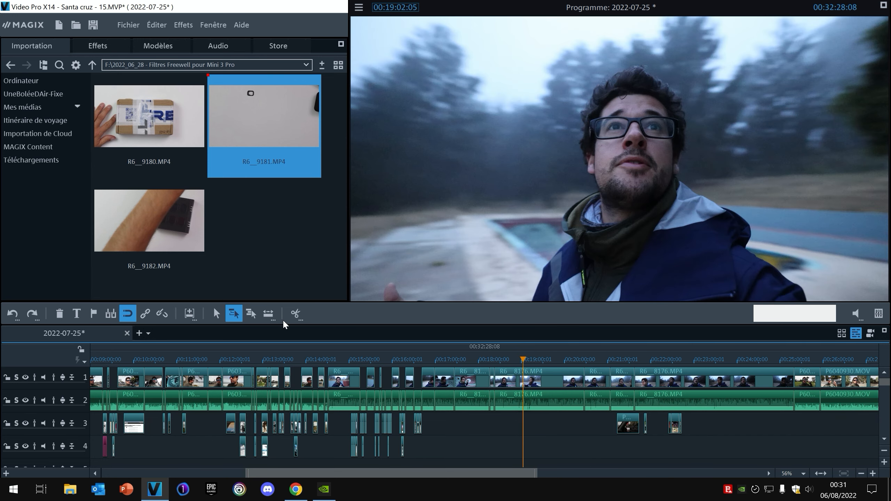
pyautogui.moveTo(554, 4)
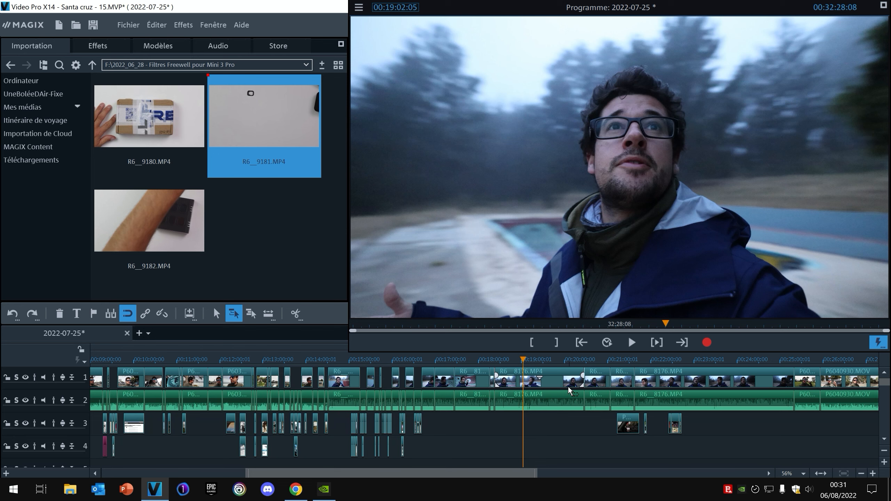
pyautogui.moveTo(512, 361)
pyautogui.mouseDown()
pyautogui.moveTo(473, 363)
pyautogui.moveTo(517, 366)
pyautogui.mouseUp()
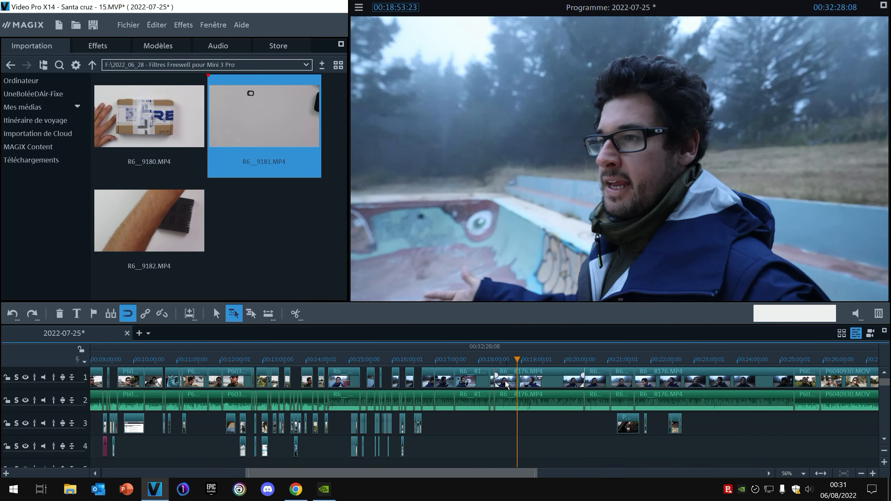
pyautogui.moveTo(487, 360)
pyautogui.mouseDown()
pyautogui.moveTo(475, 361)
pyautogui.moveTo(495, 361)
pyautogui.mouseUp()
pyautogui.click(518, 363)
pyautogui.moveTo(518, 310)
pyautogui.moveTo(516, 363)
pyautogui.mouseDown()
pyautogui.moveTo(569, 363)
pyautogui.moveTo(499, 363)
pyautogui.moveTo(513, 363)
pyautogui.mouseUp()
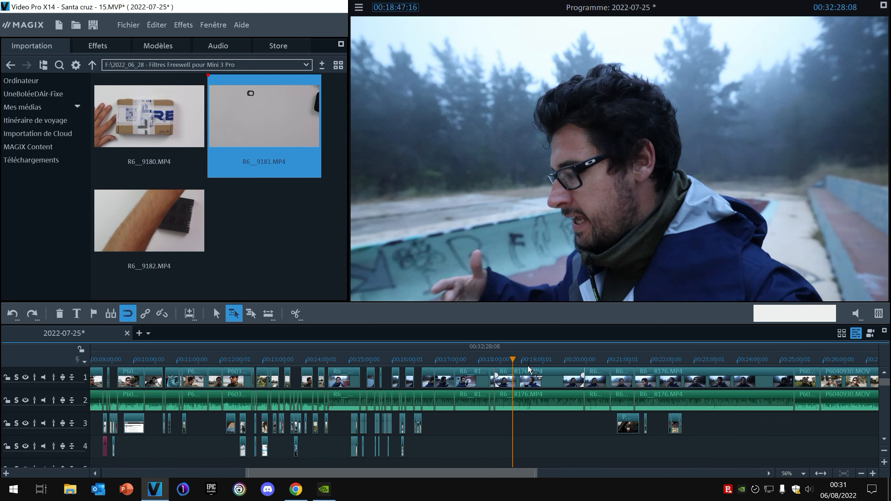
# - In single-object mouse mode, split the R6__8176.MP4 clip at 00:18:47:16 and again at 00:19:17:17
pyautogui.click(217, 314)
pyautogui.click(537, 377)
pyautogui.press('t')
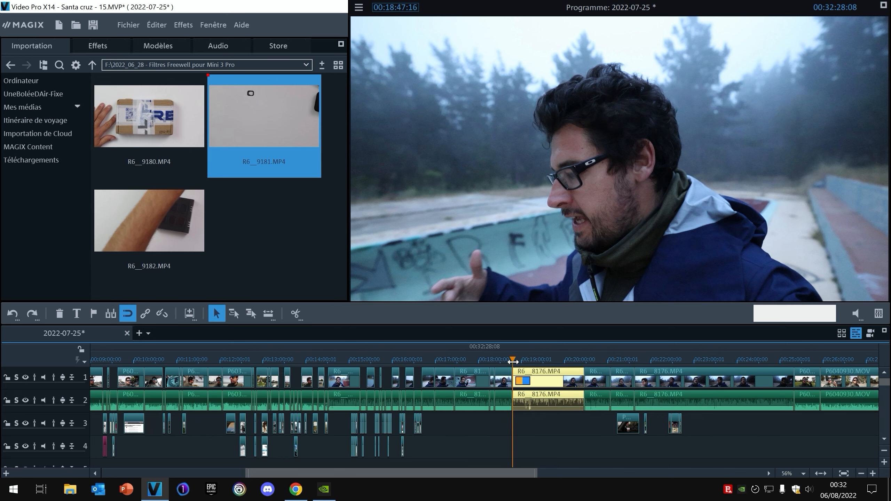
pyautogui.moveTo(512, 362); pyautogui.dragTo(535, 362)
pyautogui.press('t')
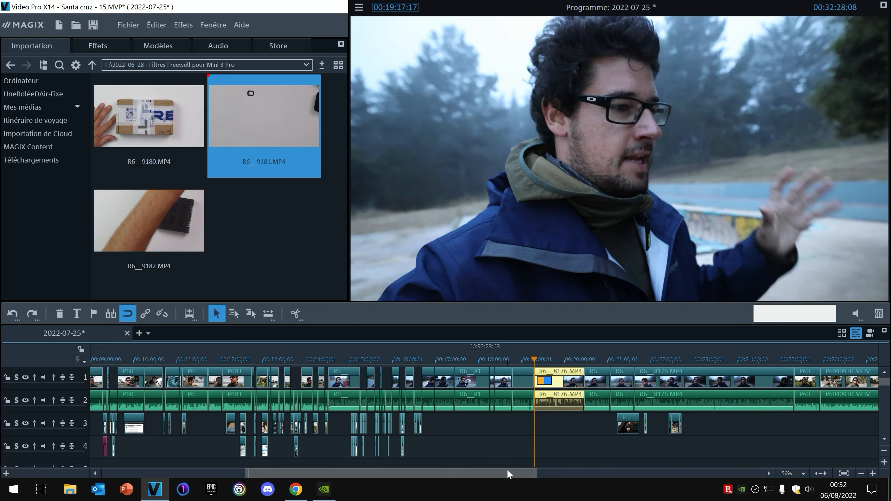
# - Increase the heights of tracks 1 and 2 in the area around the two cuts
pyautogui.click(873, 473)
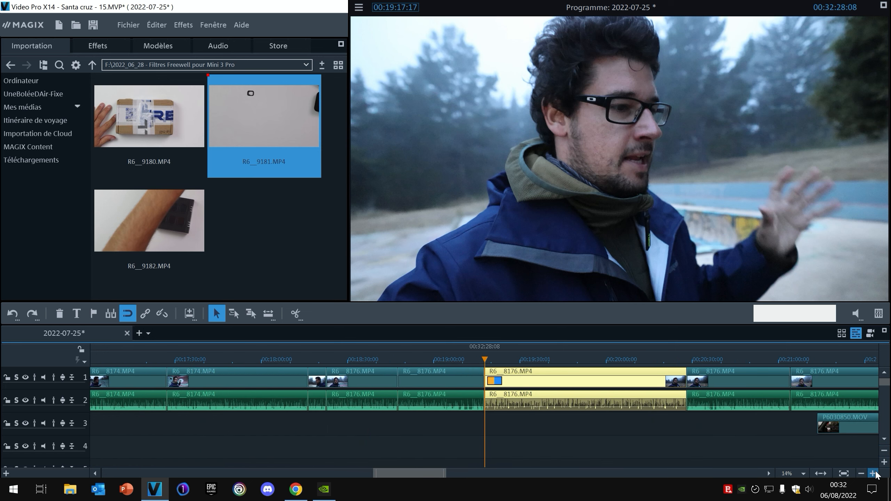
pyautogui.moveTo(51, 410)
pyautogui.mouseDown()
pyautogui.moveTo(51, 441)
pyautogui.moveTo(50, 420)
pyautogui.mouseUp()
pyautogui.moveTo(75, 387); pyautogui.dragTo(74, 405)
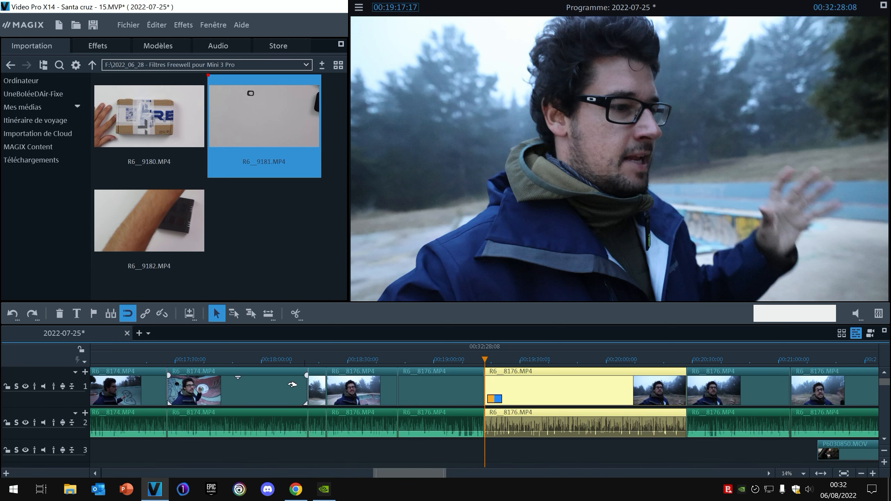
# - Delete the R6__8176.MP4 segment between the two cuts in single-object mouse mode, and undo the deletion
pyautogui.click(215, 397)
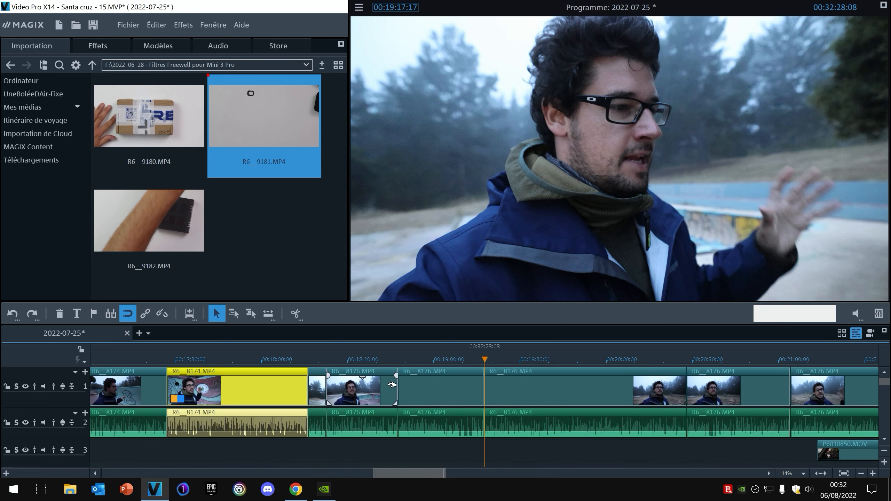
pyautogui.moveTo(485, 358); pyautogui.dragTo(446, 365)
pyautogui.click(478, 374)
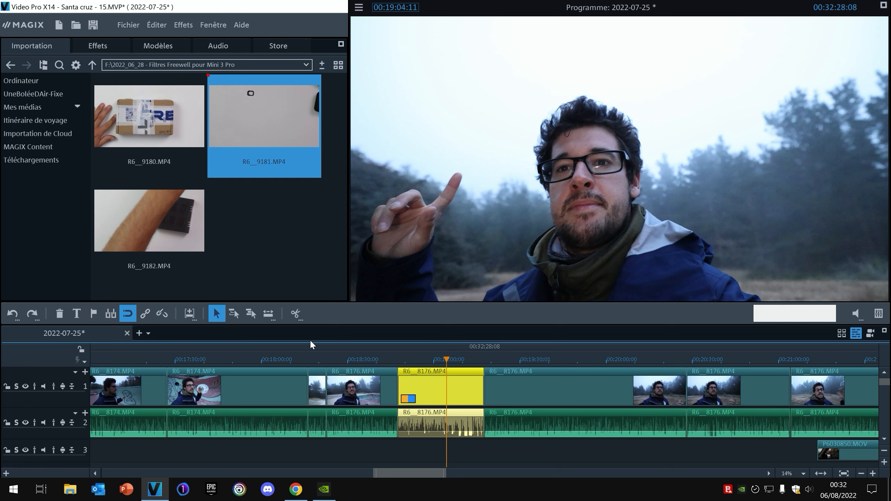
pyautogui.press('Delete')
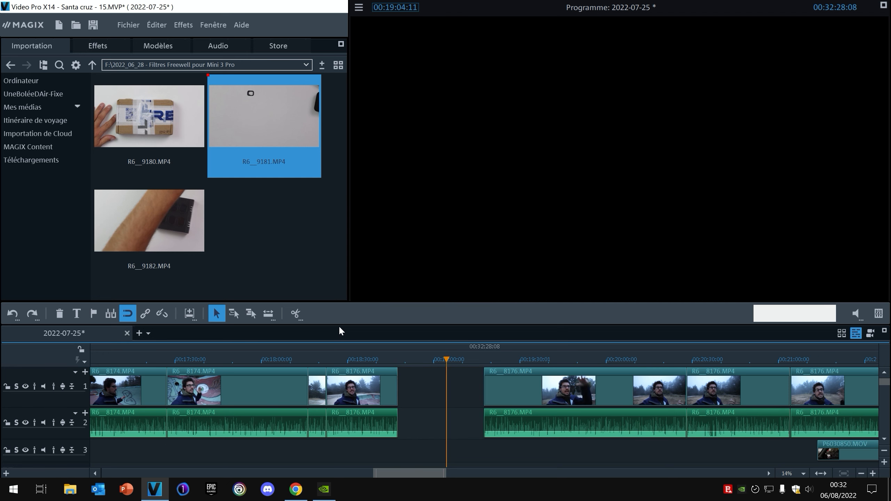
pyautogui.hotkey('ctrl', 'z')
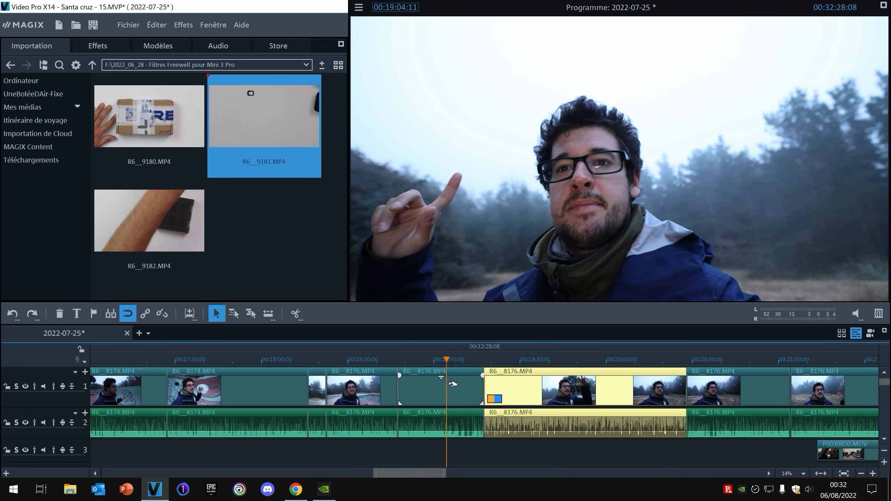
# - Delete the same R6__8176.MP4 segment using the single-track mouse mode, and undo the deletion
pyautogui.click(233, 314)
pyautogui.press('Delete')
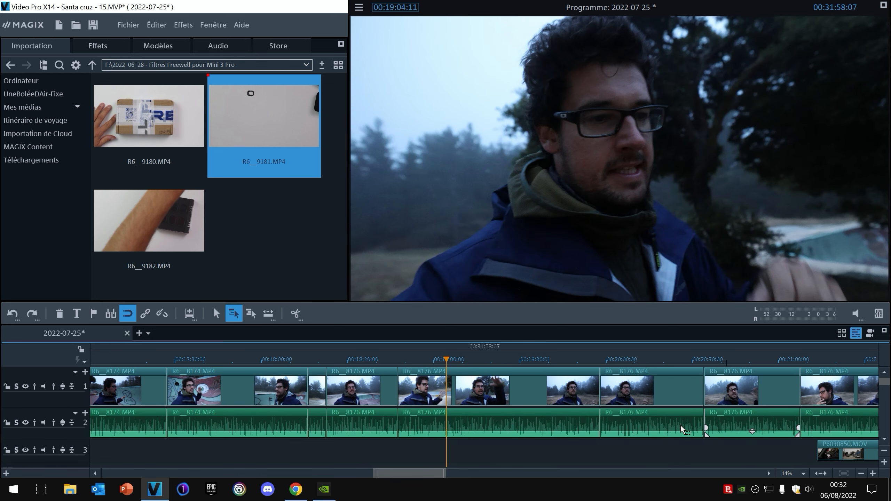
pyautogui.hotkey('ctrl', 'z')
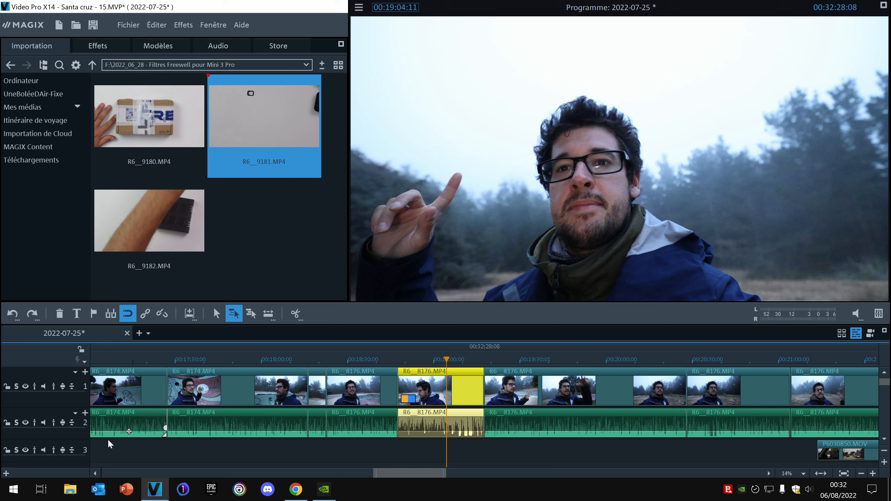
# - Reduce the heights of tracks 1 and 2, and delete the segment between the cuts using the all-tracks mouse mode
pyautogui.moveTo(78, 407); pyautogui.dragTo(78, 397)
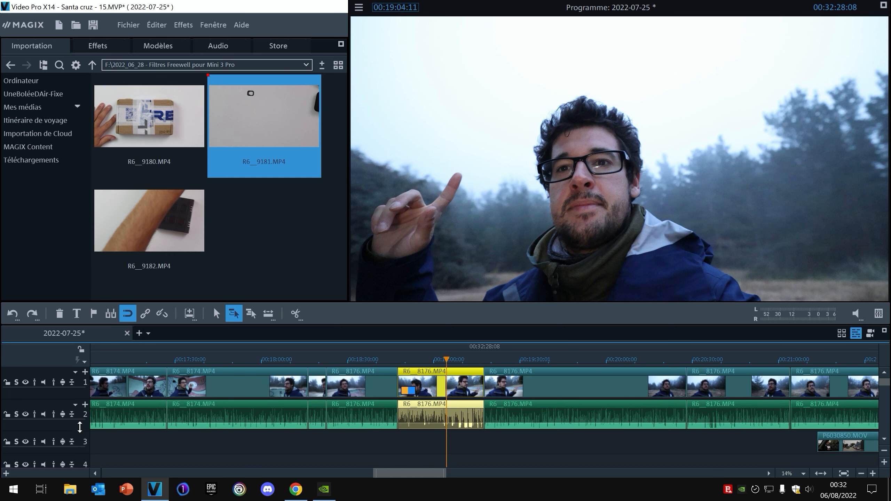
pyautogui.moveTo(78, 429); pyautogui.dragTo(77, 422)
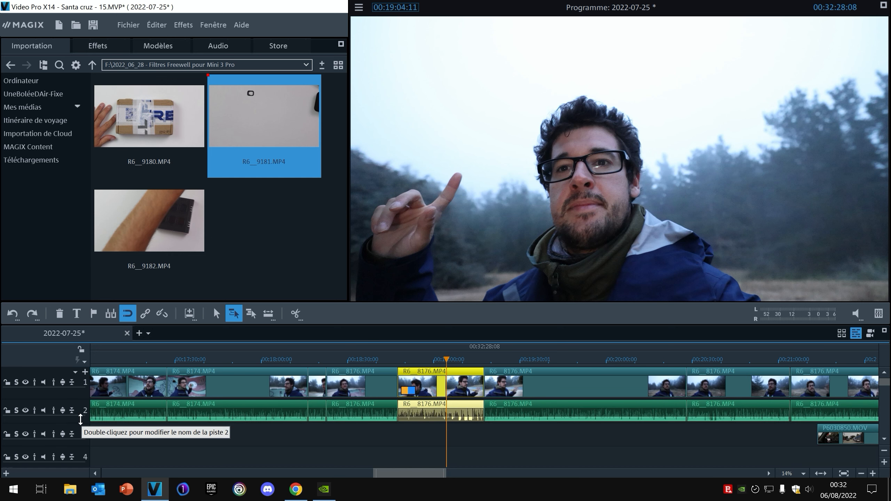
pyautogui.click(251, 315)
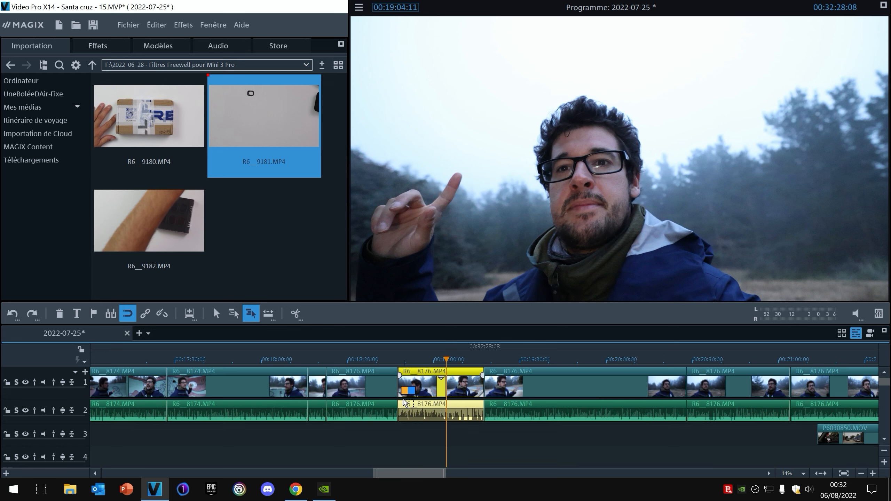
pyautogui.press('Delete')
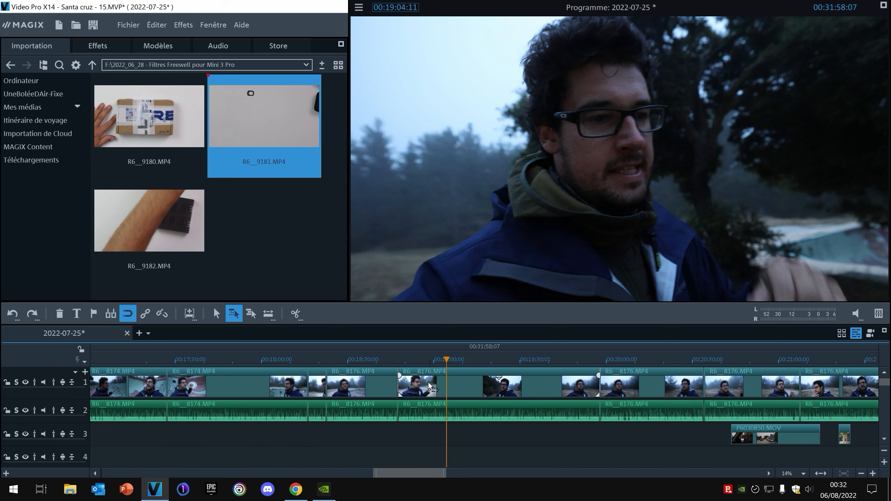
# - Undo the last segment deletion, and shift the P6030850.MOV clip and the clips after it slightly later in all-tracks mouse mode
pyautogui.hotkey('ctrl', 'z')
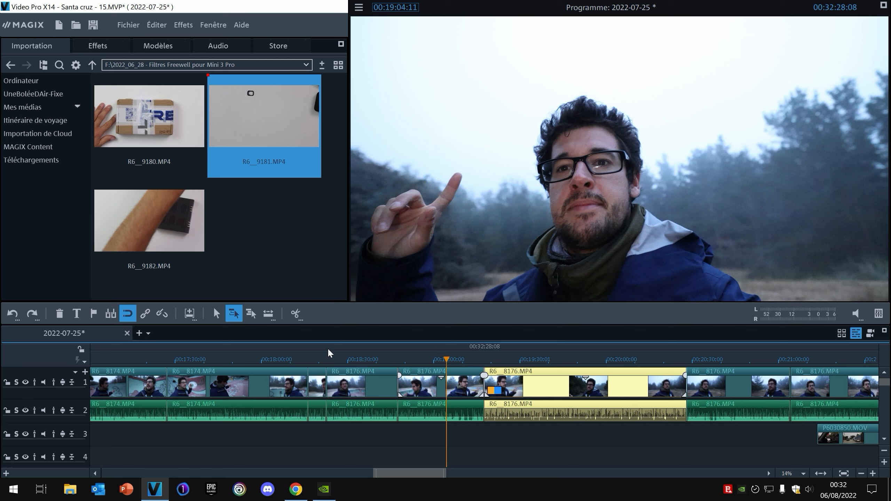
pyautogui.moveTo(484, 389); pyautogui.dragTo(533, 395)
pyautogui.click(251, 313)
pyautogui.moveTo(639, 386); pyautogui.dragTo(589, 387)
pyautogui.moveTo(792, 437)
pyautogui.mouseDown()
pyautogui.moveTo(833, 437)
pyautogui.moveTo(809, 437)
pyautogui.mouseUp()
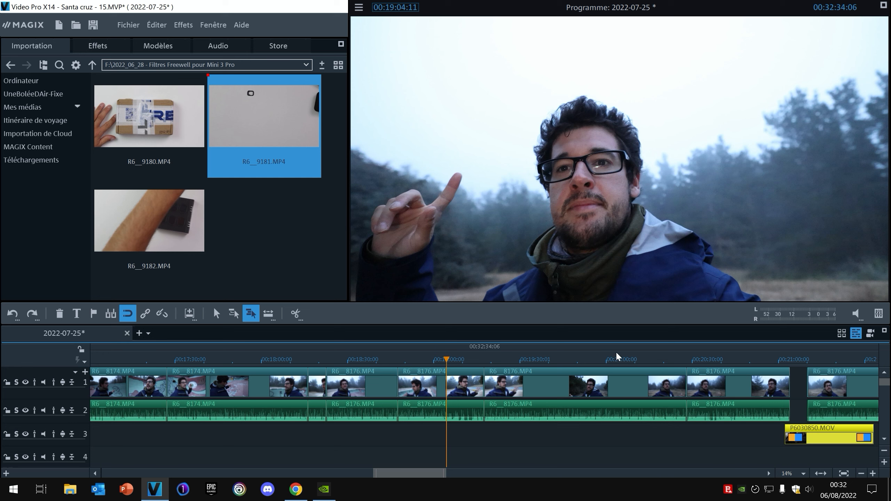
# - Cut the R6__8176.MP4 clip at two points, the second at 00:19:55:13
pyautogui.click(535, 360)
pyautogui.press('t')
pyautogui.click(593, 360)
pyautogui.press('t')
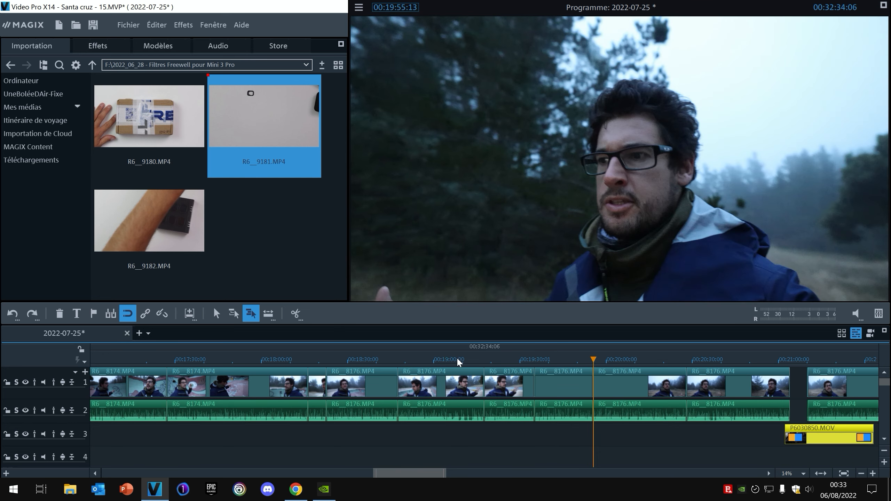
# - Delete only the video part of the new R6__8176.MP4 segment in single-object mouse mode, keeping its audio on track 2
pyautogui.click(561, 378)
pyautogui.moveTo(561, 379); pyautogui.dragTo(571, 396)
pyautogui.click(570, 392)
pyautogui.click(563, 408)
pyautogui.click(570, 390)
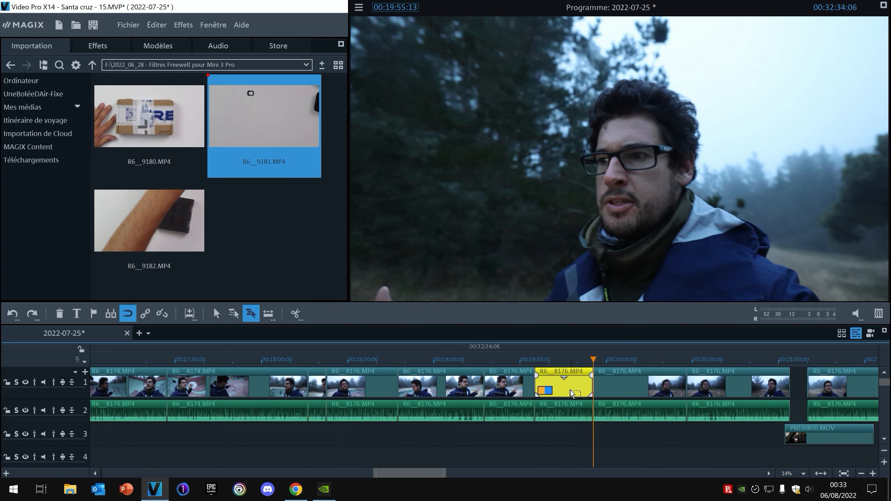
pyautogui.click(561, 405)
pyautogui.click(562, 385)
pyautogui.click(217, 313)
pyautogui.press('Delete')
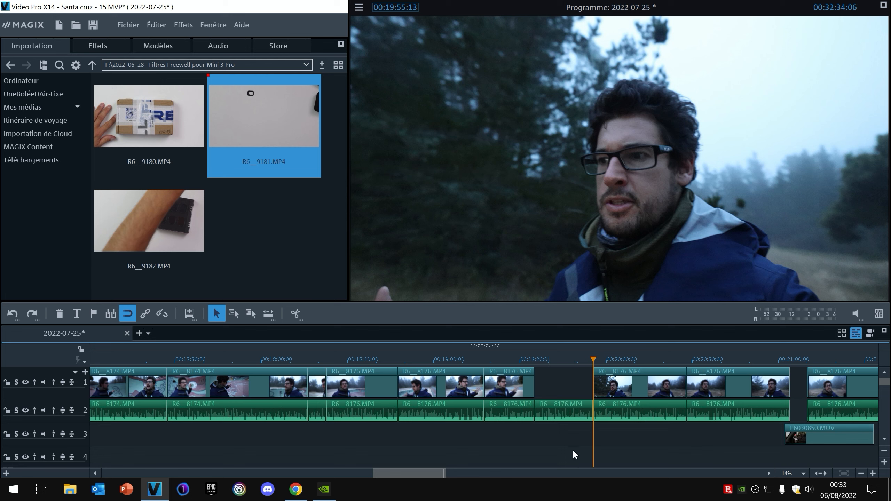
# - Move the P6030850.MOV clip earlier on track 3, and place the playhead at 00:20:56:01
pyautogui.moveTo(798, 429); pyautogui.dragTo(717, 431)
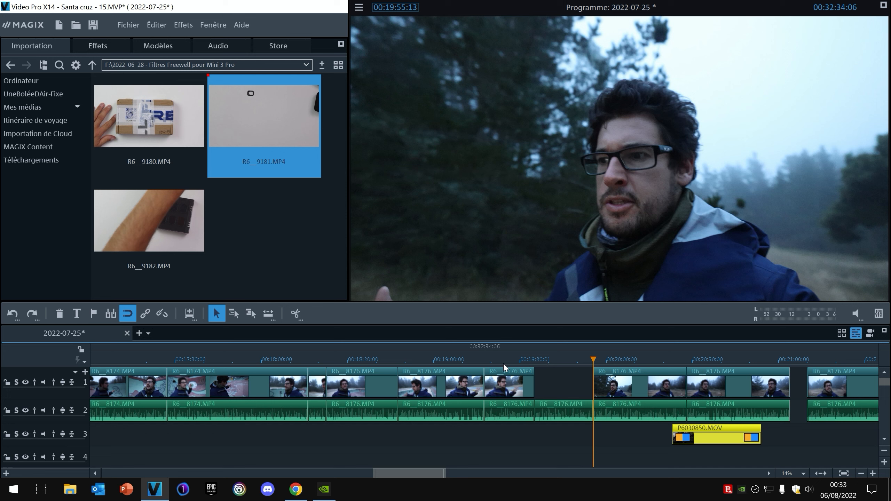
pyautogui.click(516, 374)
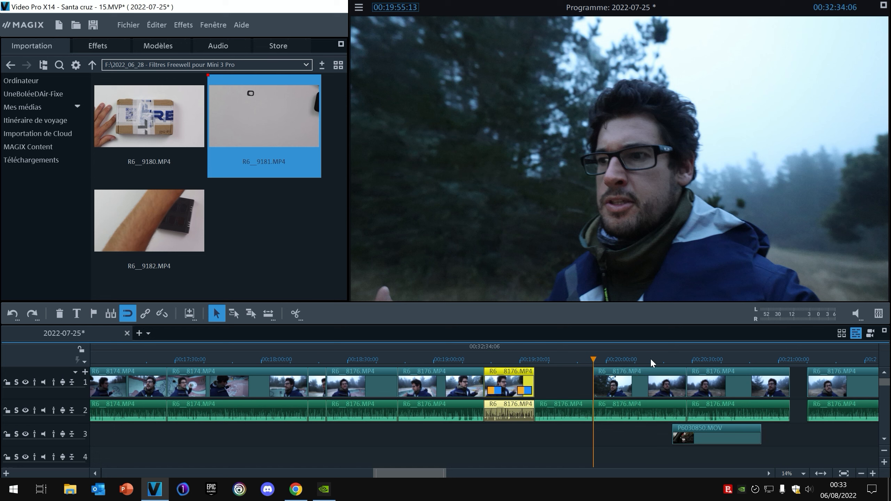
pyautogui.moveTo(427, 473)
pyautogui.mouseDown()
pyautogui.moveTo(452, 476)
pyautogui.moveTo(431, 474)
pyautogui.mouseUp()
pyautogui.moveTo(595, 363); pyautogui.dragTo(529, 363)
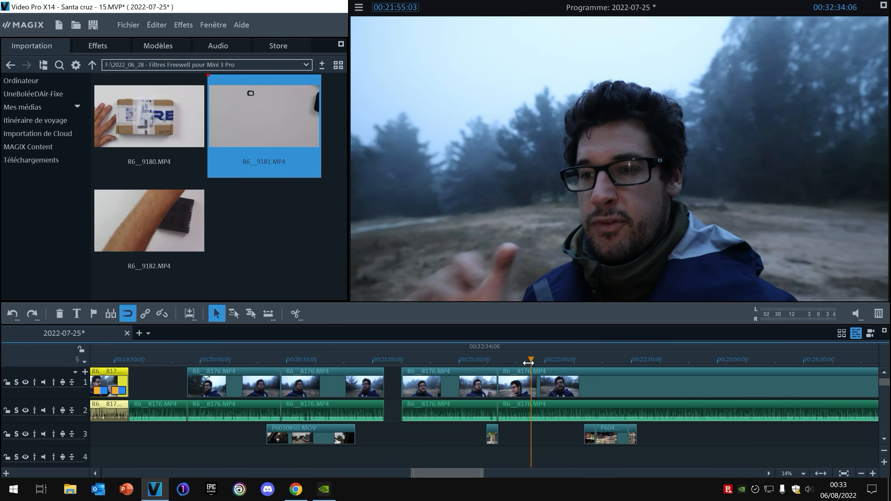
pyautogui.click(362, 360)
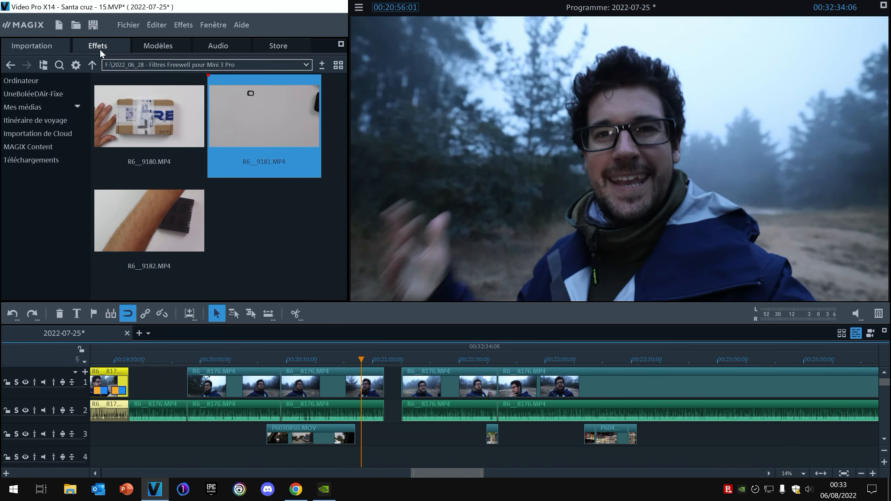
# - Examine the list of available video effects, including the Taille/Position/Rotation effect
pyautogui.click(100, 48)
pyautogui.scroll(8, 93, 131)
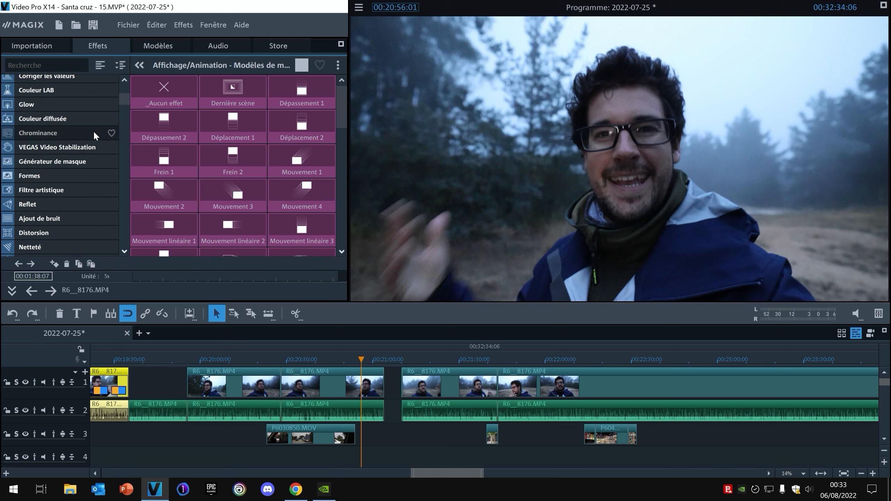
pyautogui.scroll(-7, 102, 134)
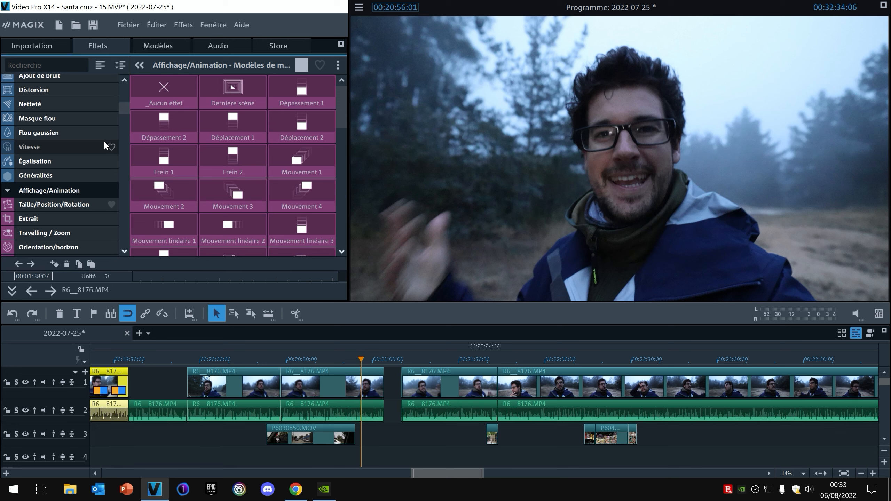
pyautogui.click(65, 209)
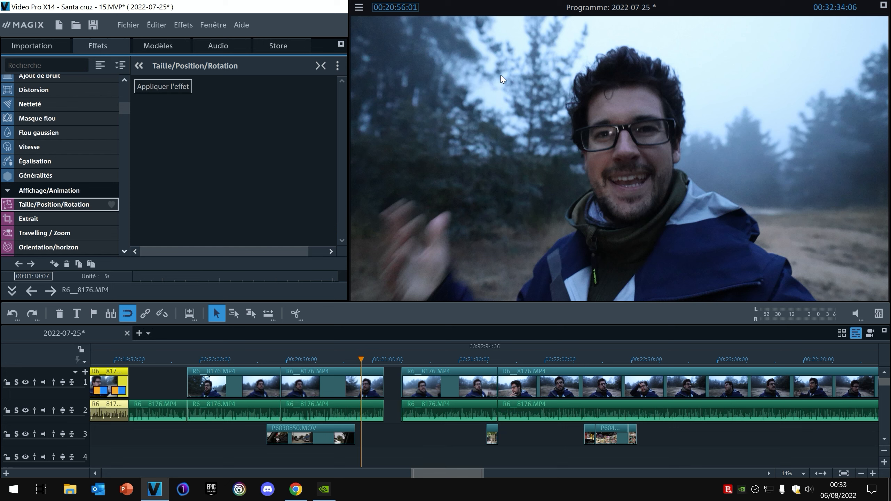
pyautogui.scroll(10, 125, 181)
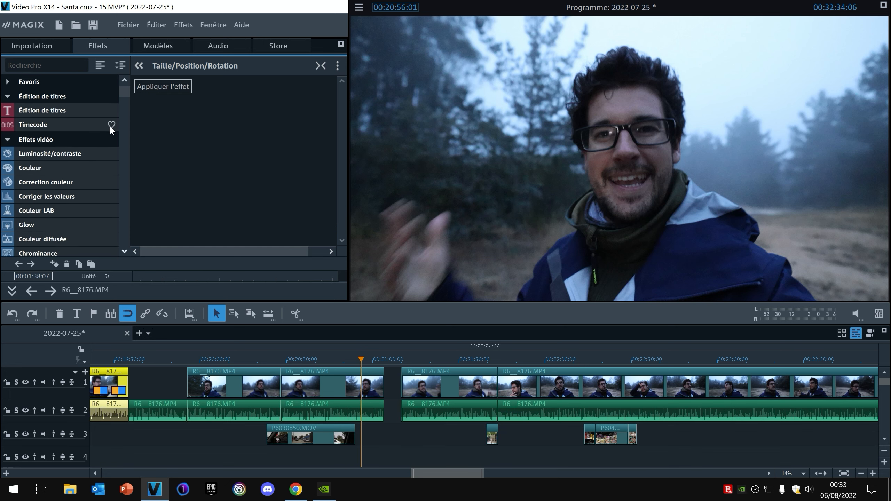
pyautogui.scroll(-10, 95, 138)
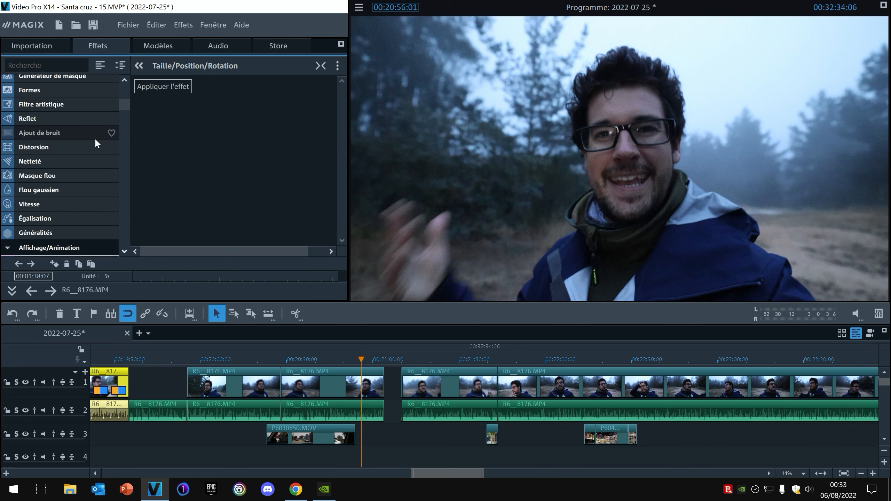
pyautogui.scroll(10, 84, 131)
# - Look through the transition templates and the film looks for GOPRO, DJI and CANON
pyautogui.click(173, 45)
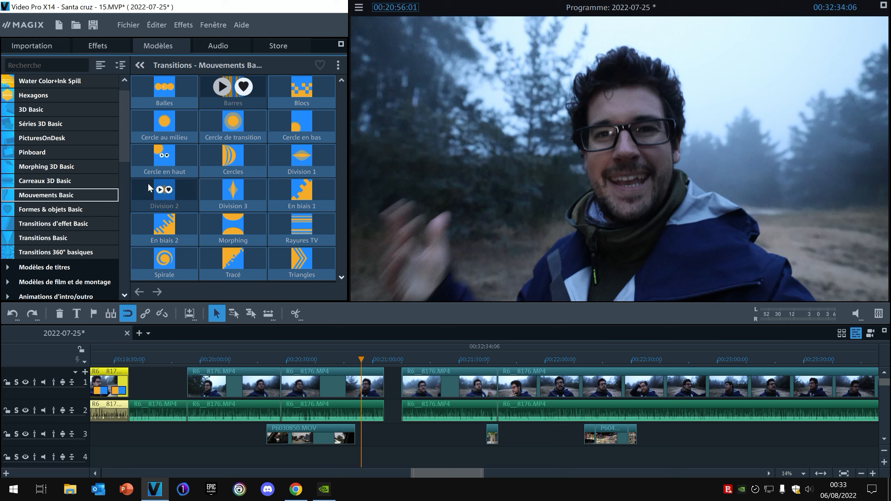
pyautogui.scroll(-5, 84, 135)
pyautogui.scroll(-3, 88, 138)
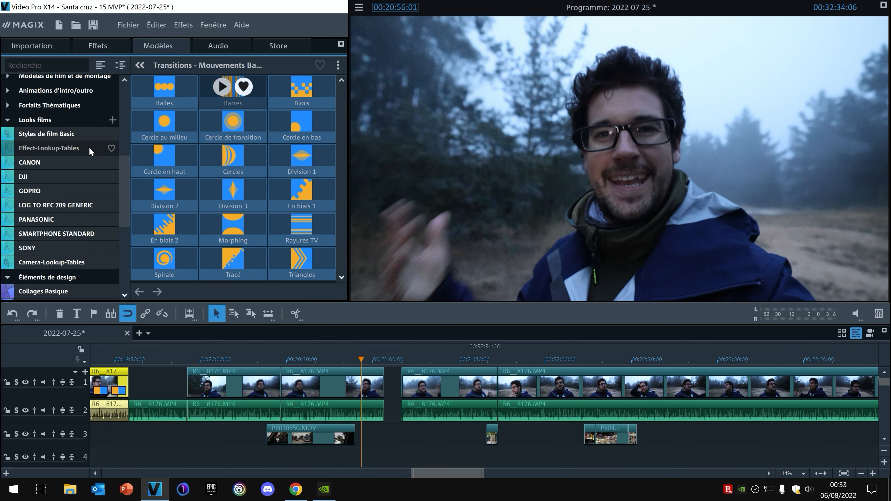
pyautogui.scroll(1, 98, 133)
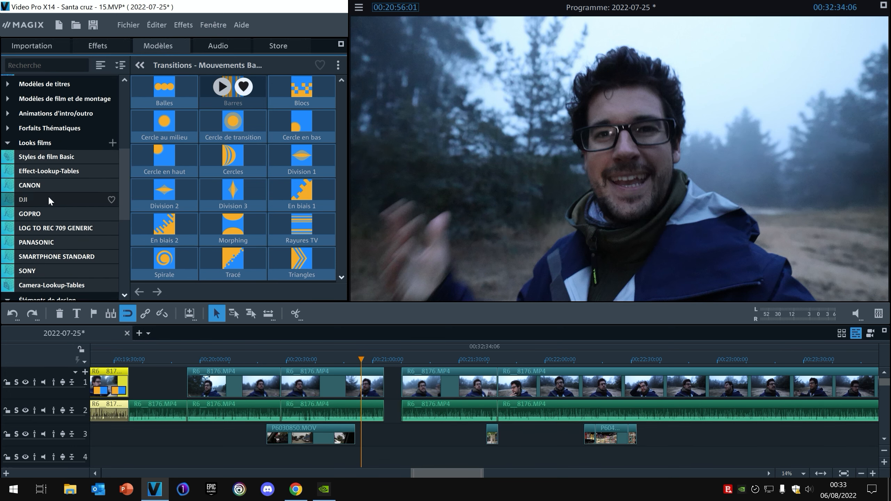
pyautogui.click(45, 213)
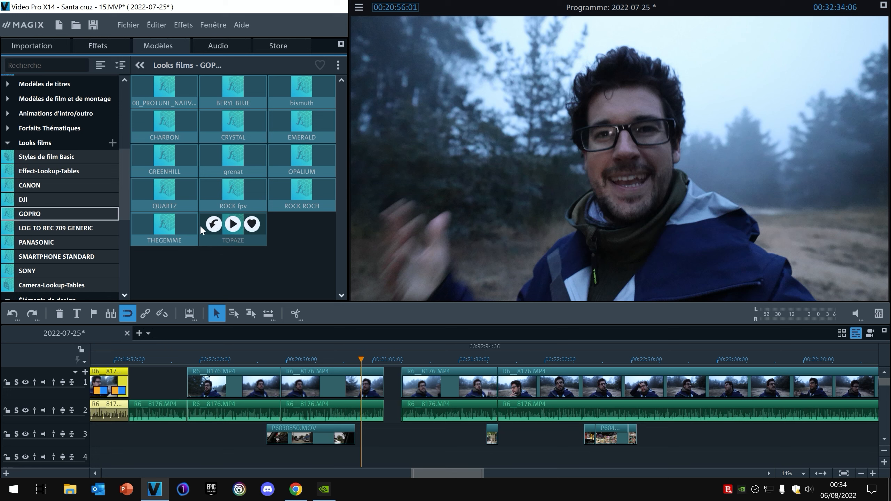
pyautogui.click(48, 222)
pyautogui.click(28, 197)
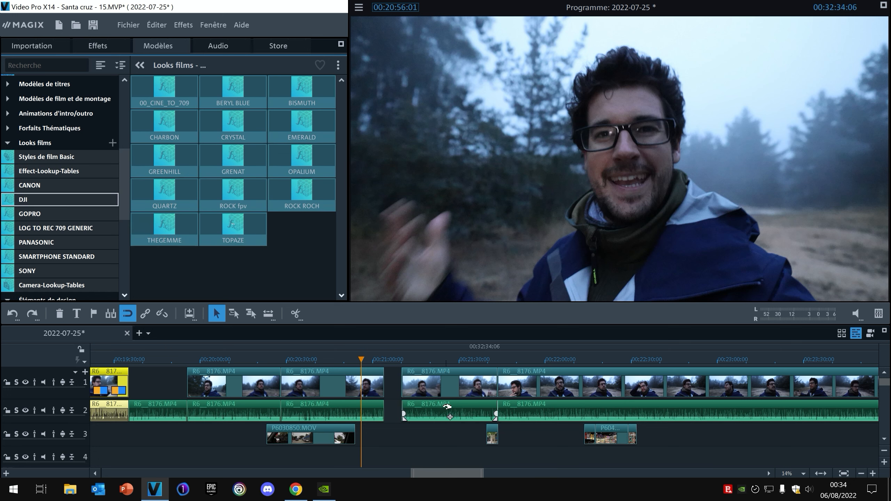
pyautogui.click(43, 186)
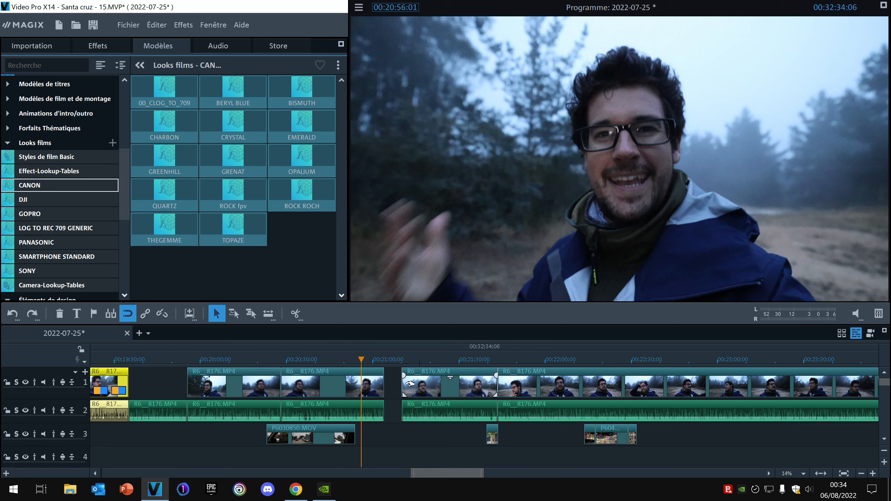
# - Apply the CANON EMERALD film look to the R6__8176.MP4 clip right after the gap, with the playhead at 00:21:19:18
pyautogui.click(164, 225)
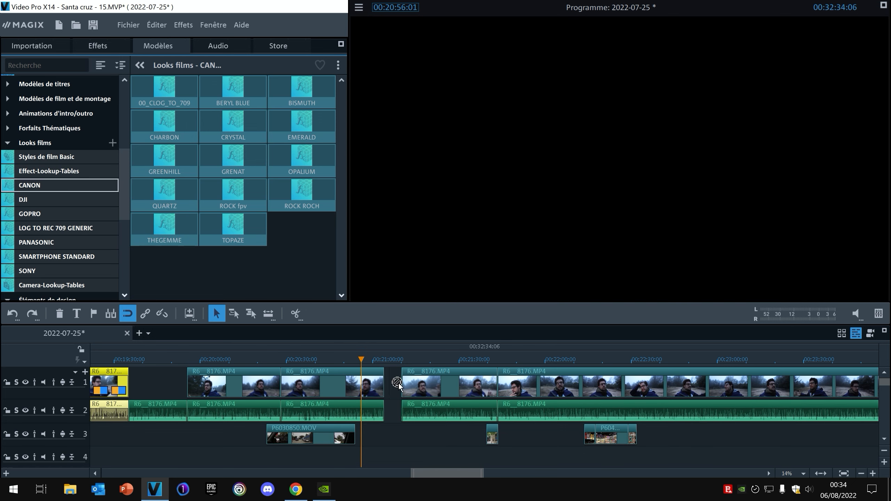
pyautogui.moveTo(402, 363); pyautogui.dragTo(428, 358)
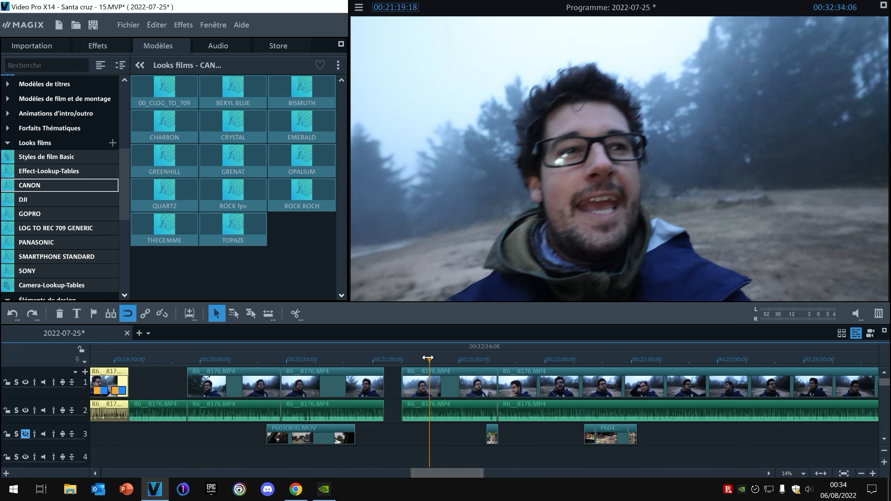
pyautogui.moveTo(282, 138); pyautogui.dragTo(454, 389)
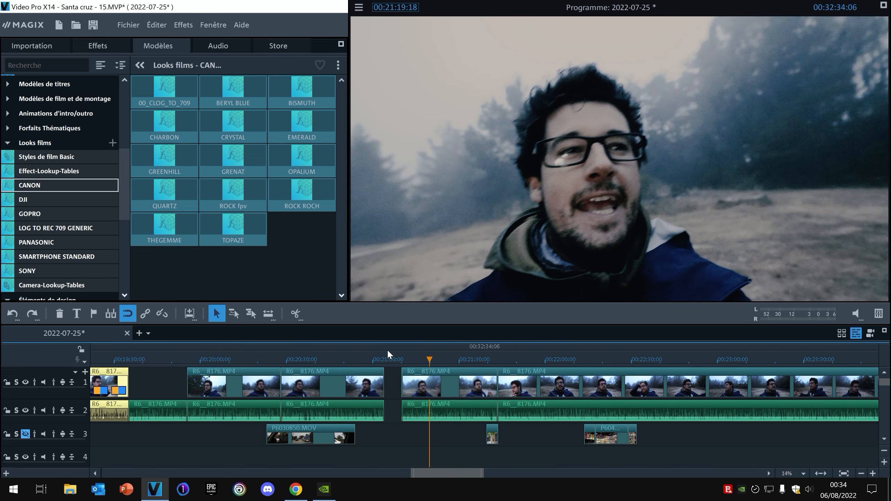
# - Scrub and play the R6__8176.MP4 clip after the gap to review its image
pyautogui.moveTo(444, 363); pyautogui.dragTo(407, 363)
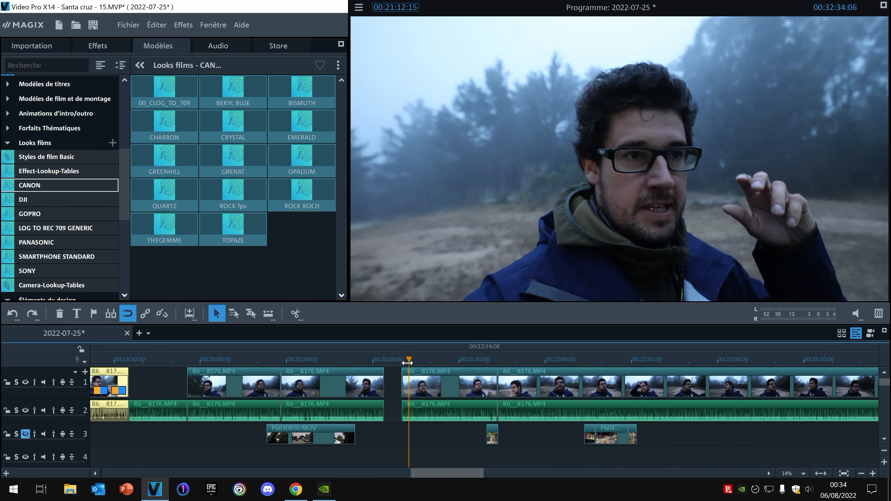
pyautogui.moveTo(407, 363); pyautogui.dragTo(421, 366)
pyautogui.click(436, 359)
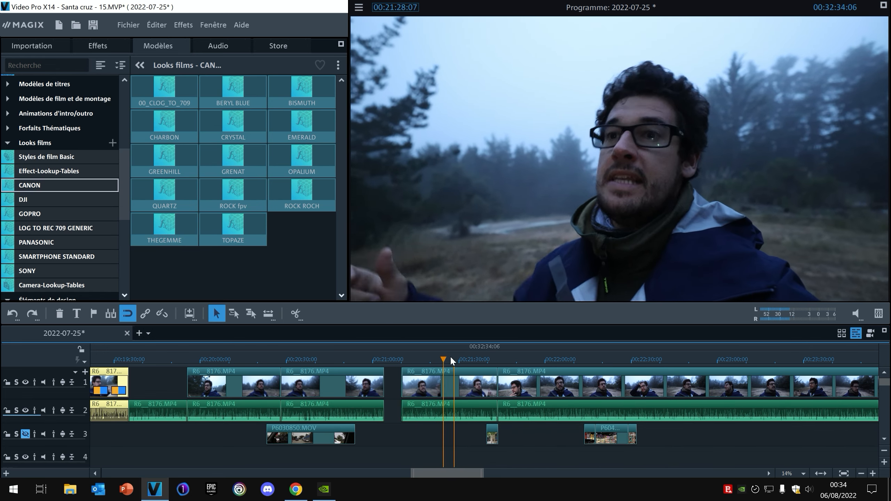
pyautogui.moveTo(424, 369)
pyautogui.mouseDown()
pyautogui.moveTo(414, 366)
pyautogui.moveTo(454, 369)
pyautogui.moveTo(423, 370)
pyautogui.mouseUp()
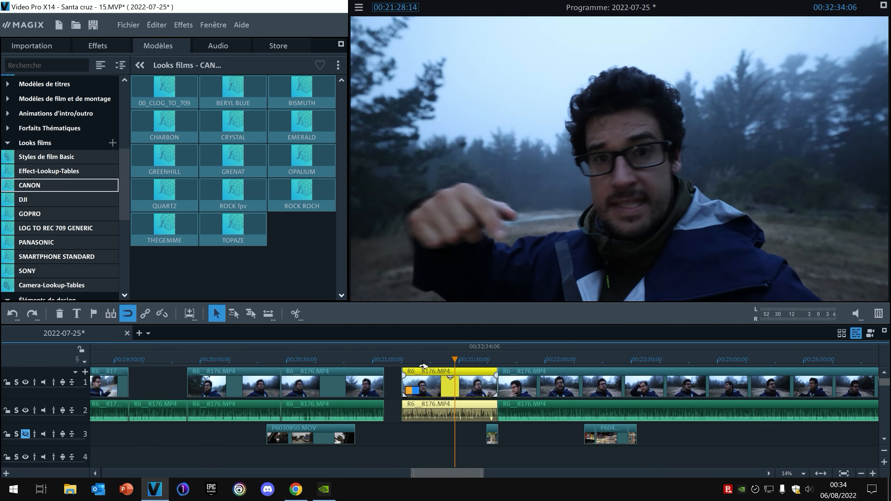
pyautogui.click(369, 360)
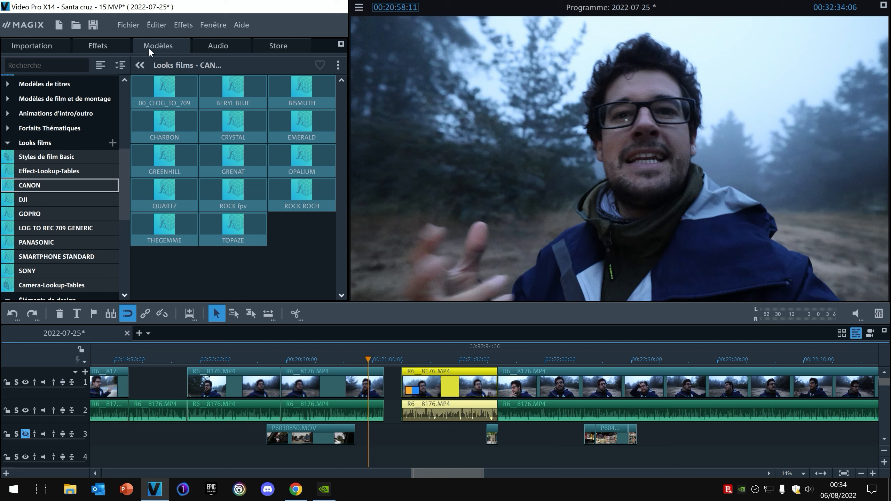
# - Inspect the film export formats offered for the project, and close the list without exporting
pyautogui.click(127, 25)
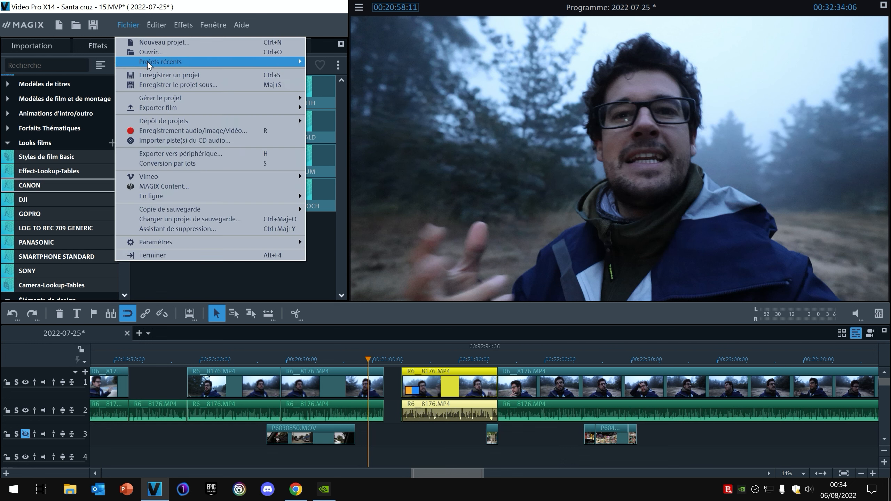
pyautogui.click(403, 466)
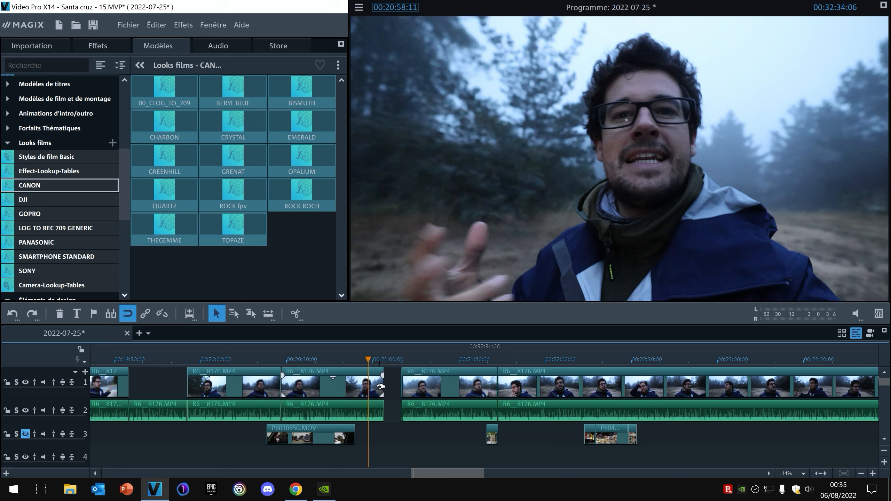
pyautogui.click(418, 384)
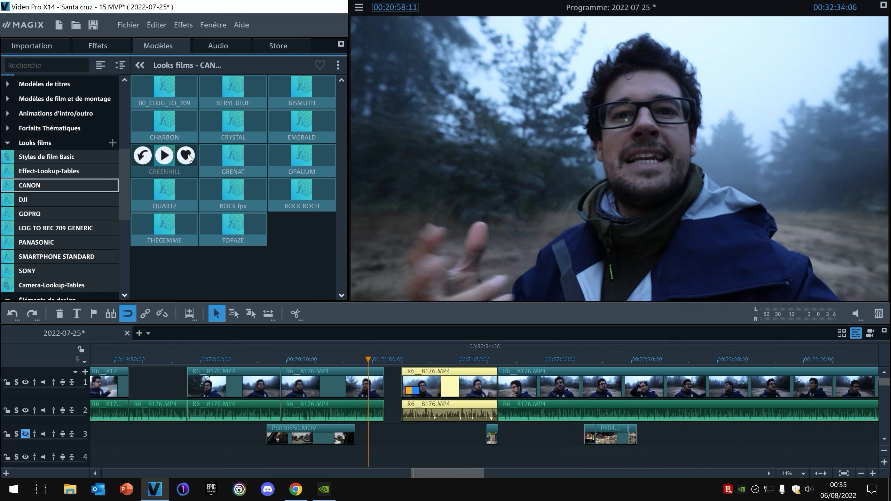
pyautogui.click(127, 25)
pyautogui.moveTo(171, 109)
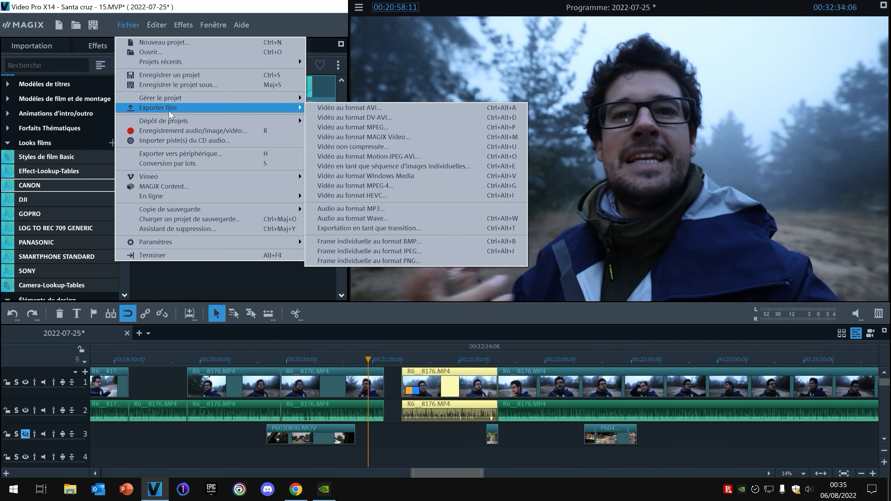
pyautogui.click(794, 16)
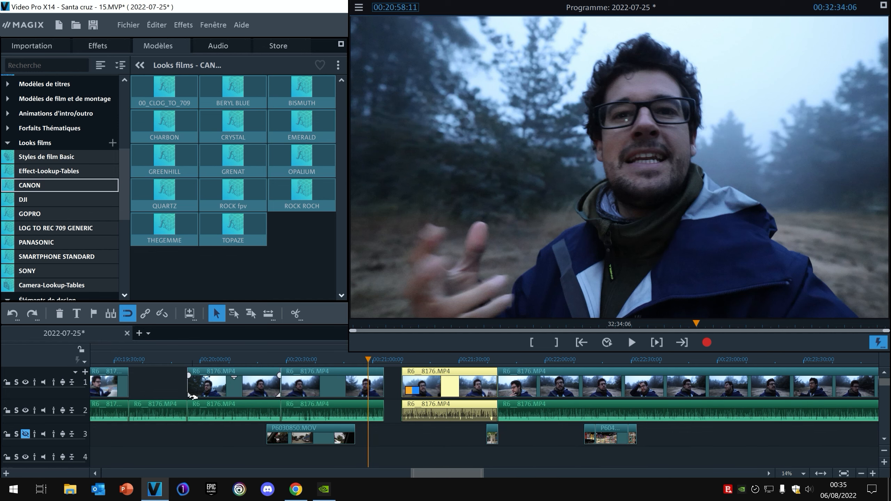
# - Examine the earlier part of the timeline around 00:04:59:07, including the clips on the higher-numbered tracks
pyautogui.moveTo(449, 472); pyautogui.dragTo(259, 451)
pyautogui.click(367, 370)
pyautogui.moveTo(340, 361); pyautogui.dragTo(178, 362)
pyautogui.click(886, 441)
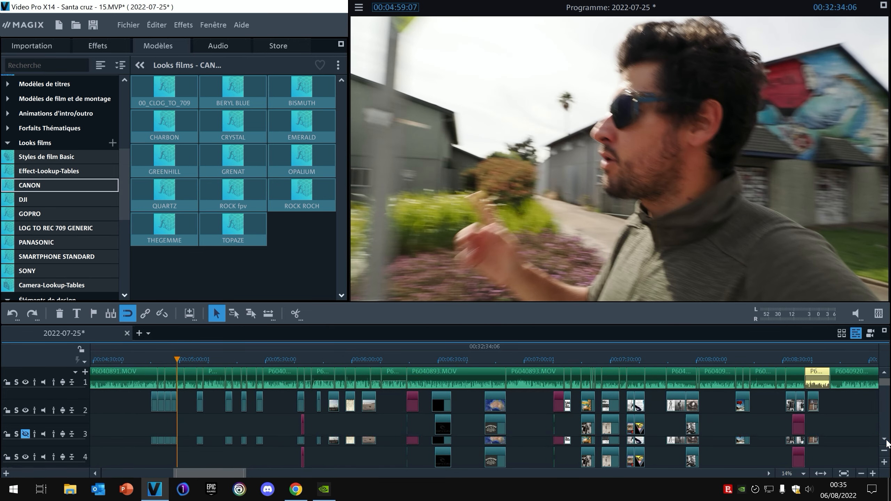
pyautogui.click(886, 441)
pyautogui.click(887, 441)
pyautogui.click(886, 440)
pyautogui.click(886, 440)
pyautogui.moveTo(184, 474)
pyautogui.mouseDown()
pyautogui.moveTo(638, 458)
pyautogui.moveTo(180, 463)
pyautogui.mouseUp()
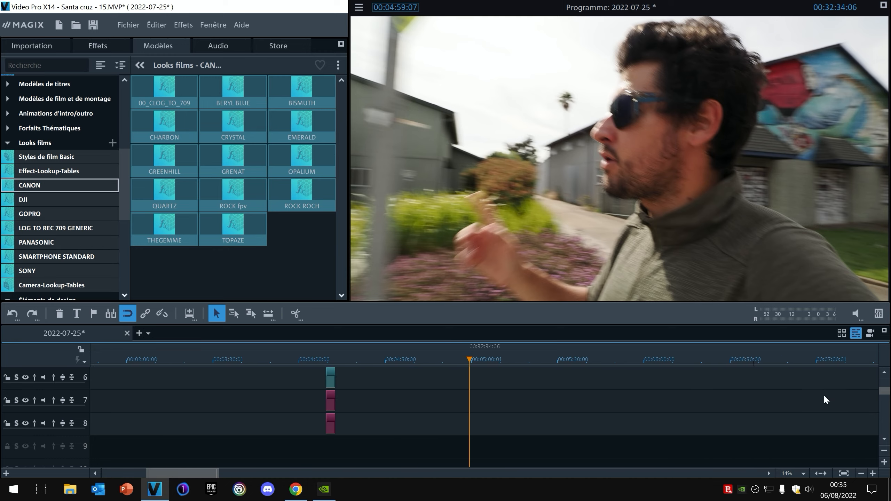
pyautogui.scroll(5, 886, 381)
pyautogui.moveTo(171, 475); pyautogui.dragTo(215, 464)
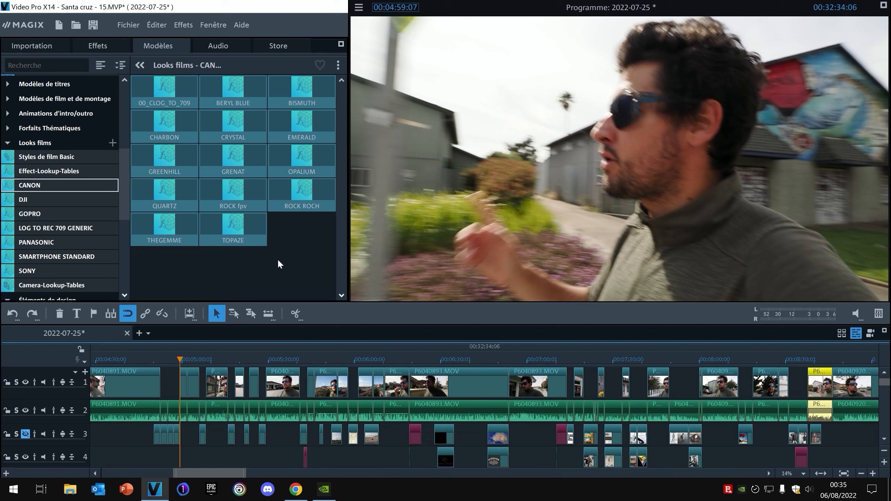
# - Open the advanced encoder settings of an MPEG-4 video export for the film
pyautogui.moveTo(140, 163)
pyautogui.click(129, 25)
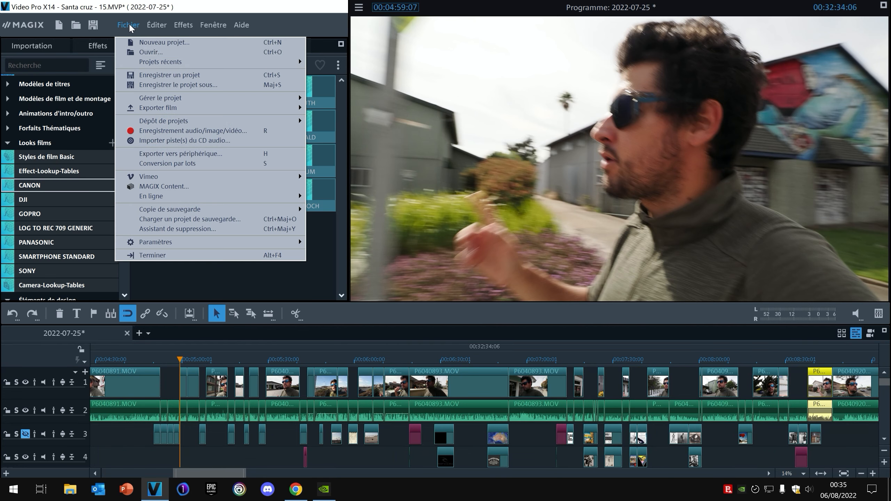
pyautogui.moveTo(164, 115)
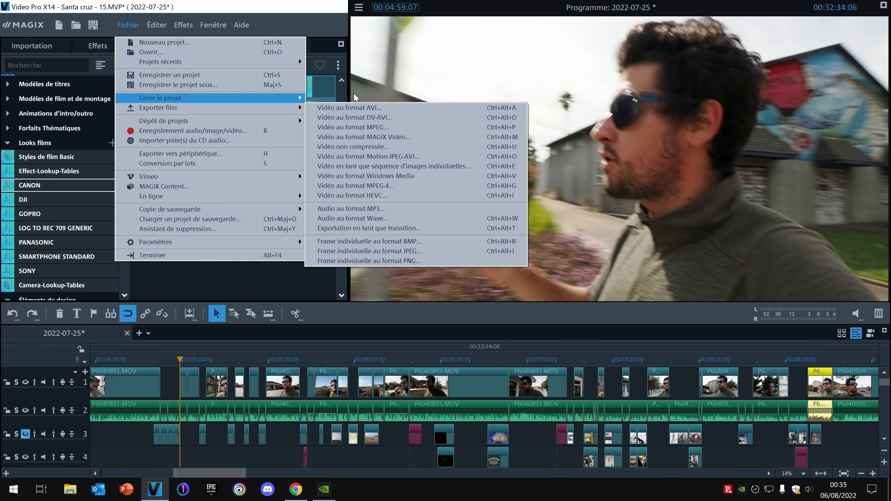
pyautogui.click(409, 185)
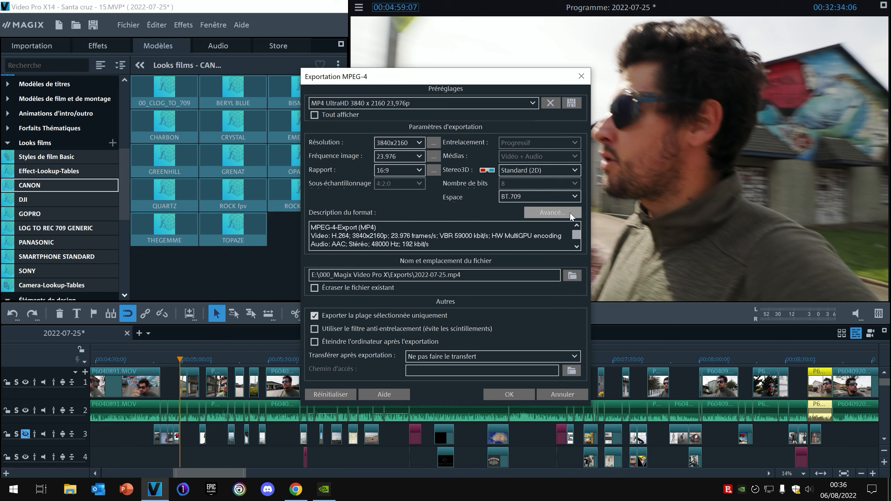
pyautogui.click(552, 212)
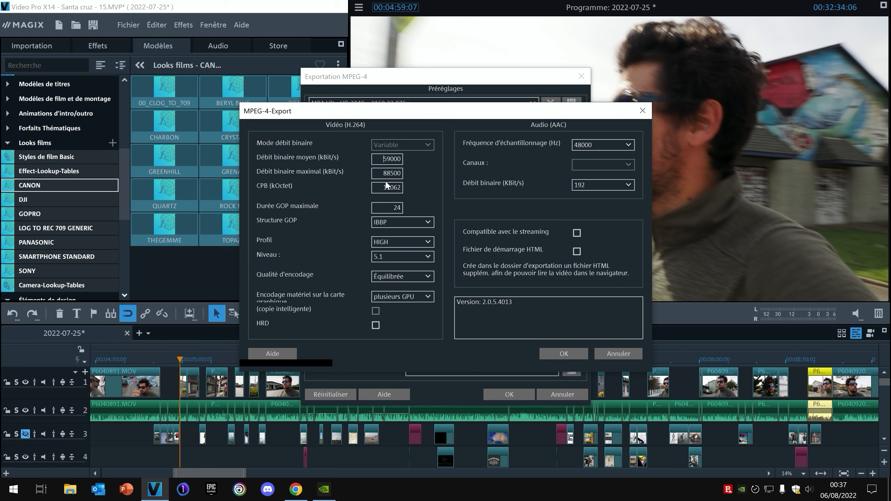
# - Try a maximum bitrate of 150000 kBit/s and an average bitrate of 140000 kBit/s for the H.264 video
pyautogui.moveTo(380, 174); pyautogui.dragTo(404, 173)
pyautogui.click(384, 173)
pyautogui.moveTo(384, 174); pyautogui.dragTo(403, 174)
pyautogui.write('150000')
pyautogui.hotkey('shift', 'Tab')
pyautogui.write('140000')
# - Set the H.264 video's average bitrate to 45000 kBit/s and its maximum bitrate to 55000 kBit/s
pyautogui.moveTo(376, 159); pyautogui.dragTo(412, 160)
pyautogui.click(383, 159)
pyautogui.moveTo(379, 159); pyautogui.dragTo(412, 159)
pyautogui.write('45000')
pyautogui.moveTo(379, 173); pyautogui.dragTo(421, 176)
pyautogui.write('55')
pyautogui.doubleClick(383, 174)
pyautogui.moveTo(382, 159); pyautogui.dragTo(393, 158)
# - Set the CPB to 7000 kOctet and the maximum GOP duration to 12, keeping the IBBP GOP structure
pyautogui.moveTo(383, 173); pyautogui.dragTo(397, 173)
pyautogui.press('Tab')
pyautogui.write('7000')
pyautogui.press('Tab')
pyautogui.click(427, 223)
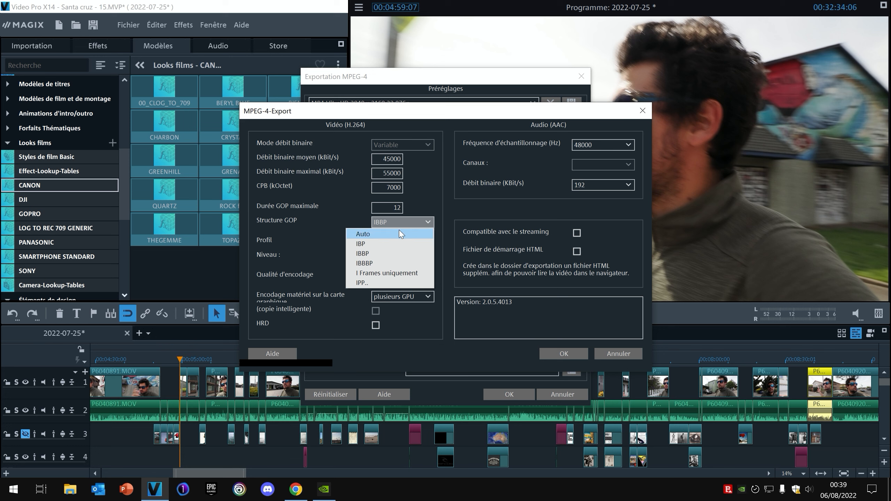
pyautogui.click(422, 190)
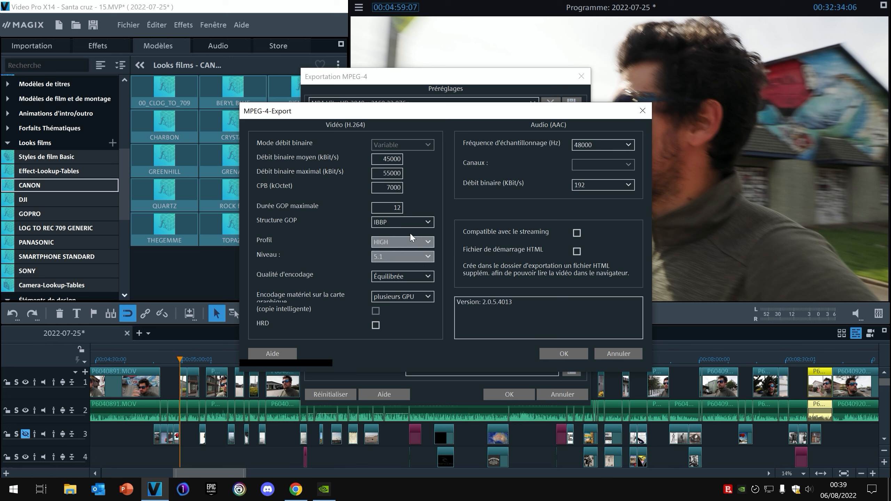
# - Select the HIGH profile and set the H.264 level to 5.2
pyautogui.click(404, 241)
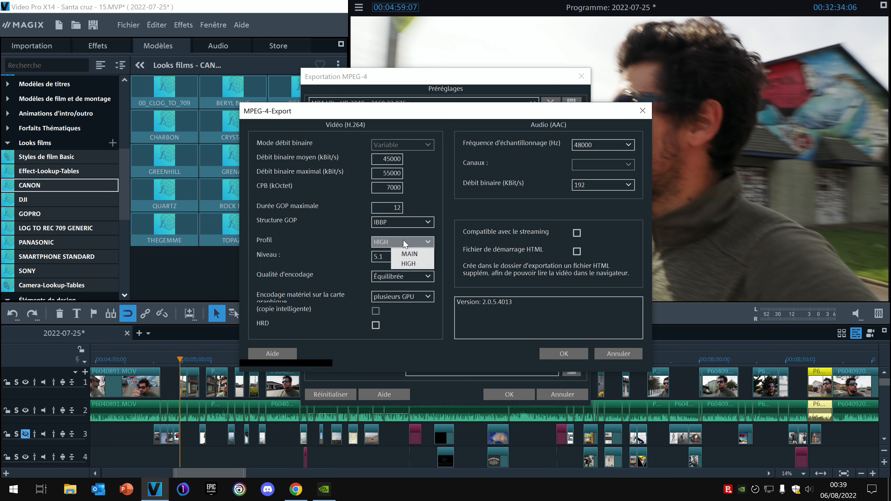
pyautogui.click(408, 264)
pyautogui.click(407, 258)
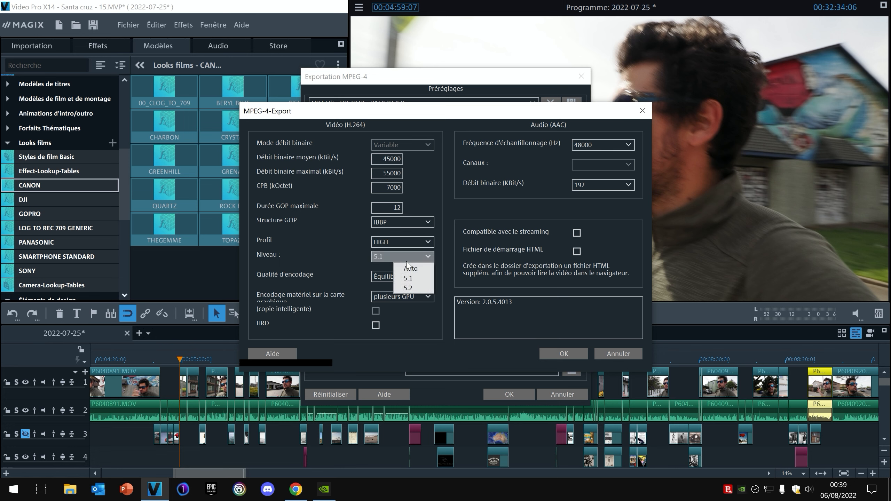
pyautogui.click(342, 237)
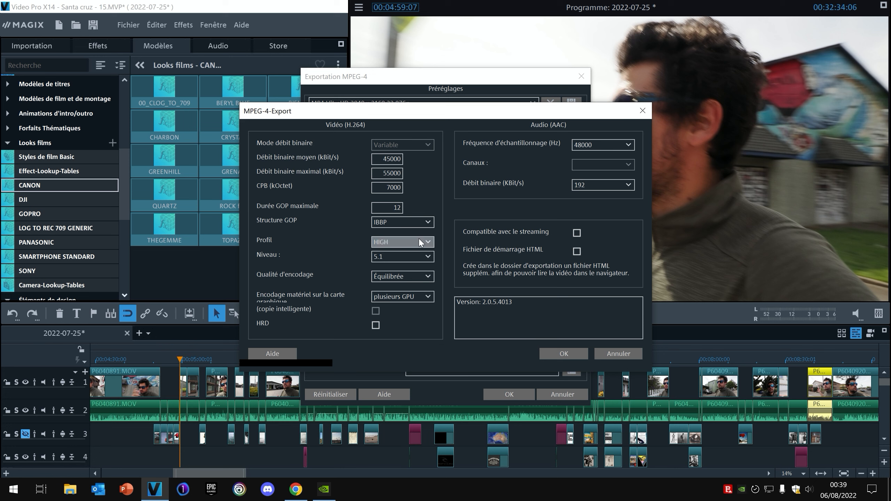
pyautogui.click(406, 256)
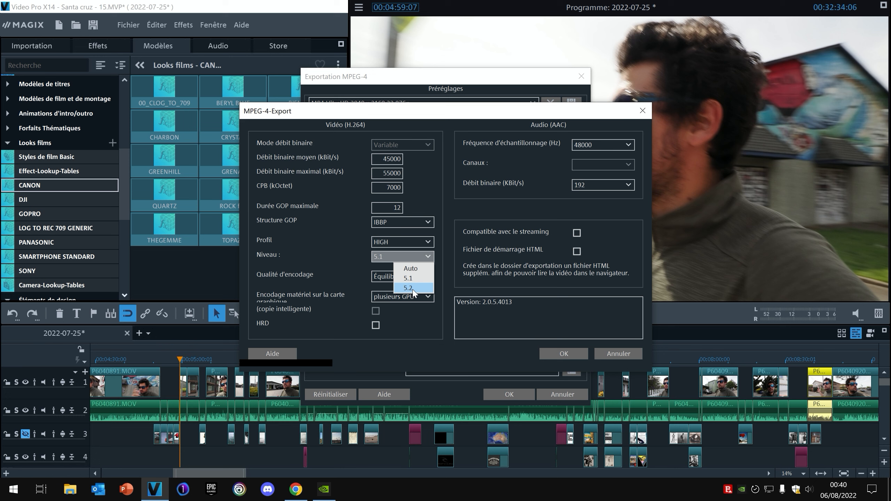
pyautogui.click(413, 289)
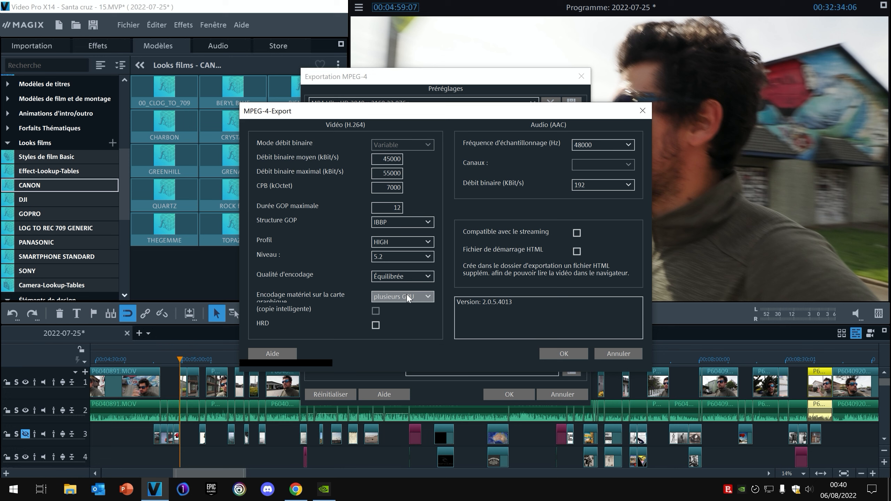
# - Set the encoding quality to Max. and the graphics card hardware encoding to GPU
pyautogui.click(420, 279)
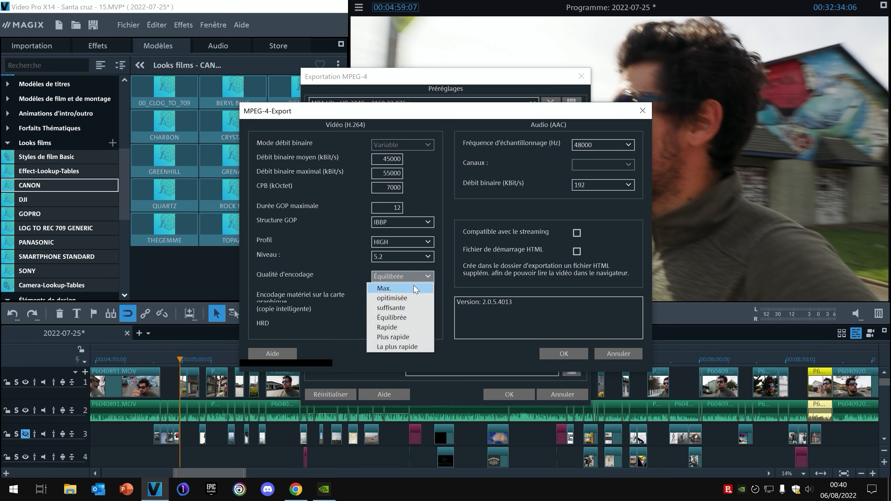
pyautogui.click(414, 288)
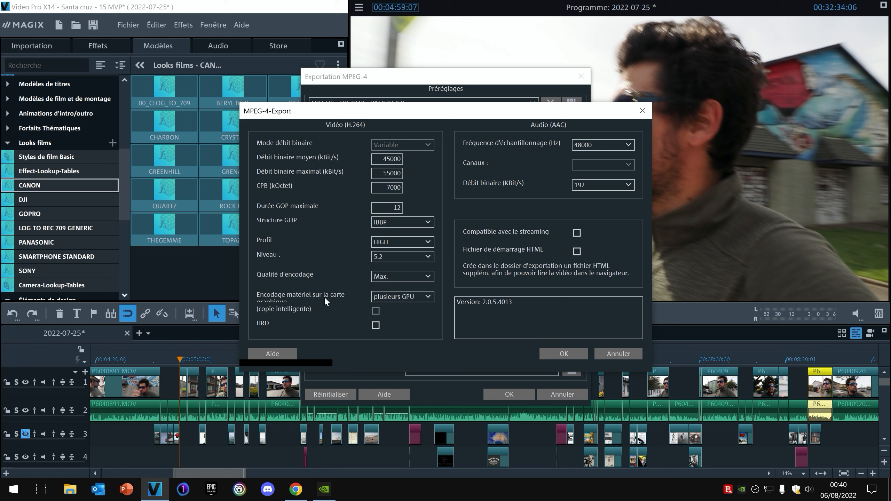
pyautogui.click(399, 298)
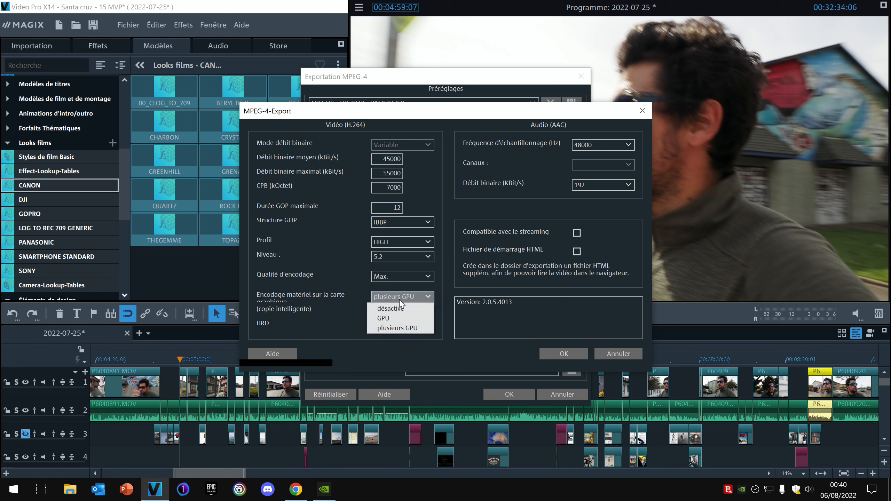
pyautogui.click(401, 319)
pyautogui.click(406, 300)
pyautogui.click(403, 328)
pyautogui.click(409, 299)
pyautogui.click(402, 318)
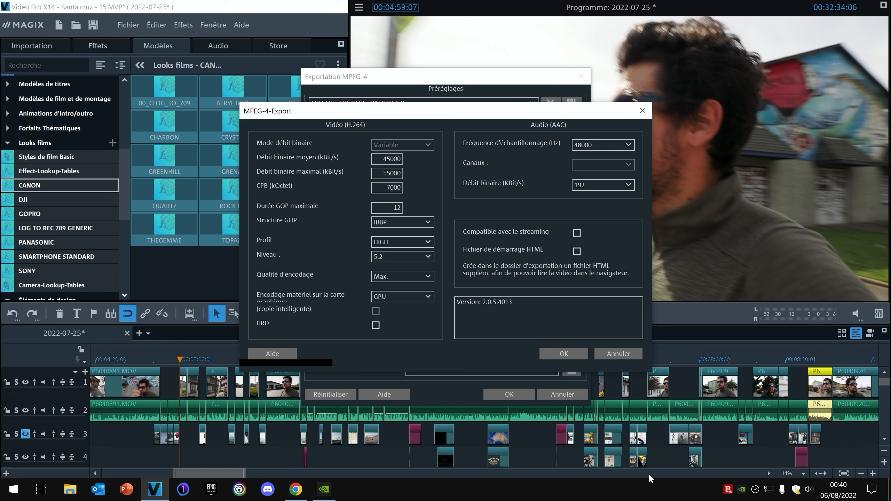
pyautogui.click(423, 297)
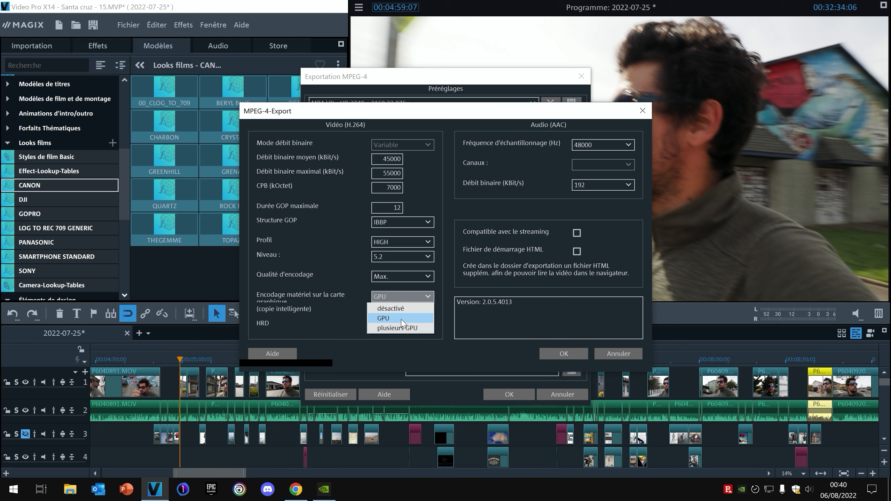
pyautogui.click(402, 319)
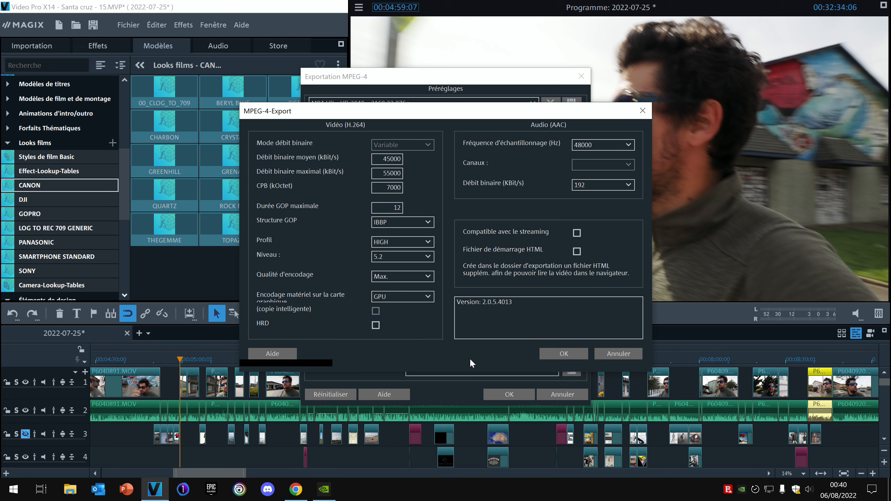
# - Accept the encoder settings and launch the MPEG-4 export to 2022-07-25.mp4, ignoring the film's sections without image or video
pyautogui.click(559, 355)
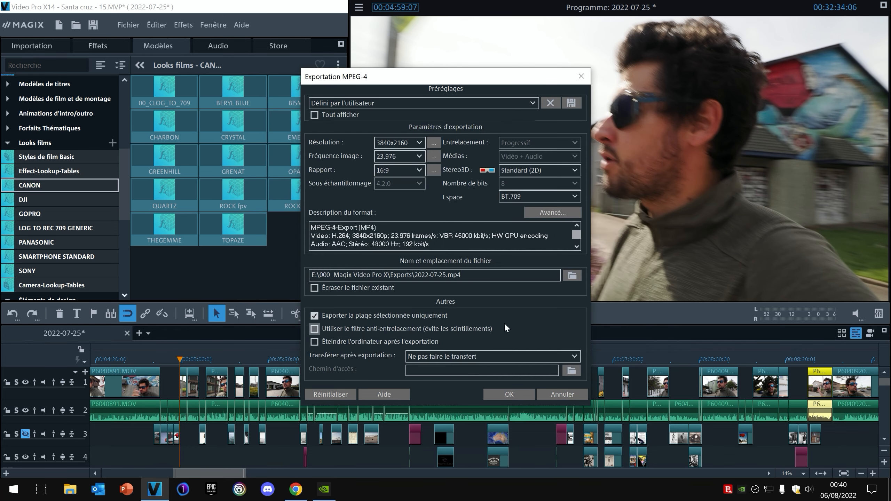
pyautogui.click(314, 288)
pyautogui.click(314, 288)
pyautogui.click(500, 390)
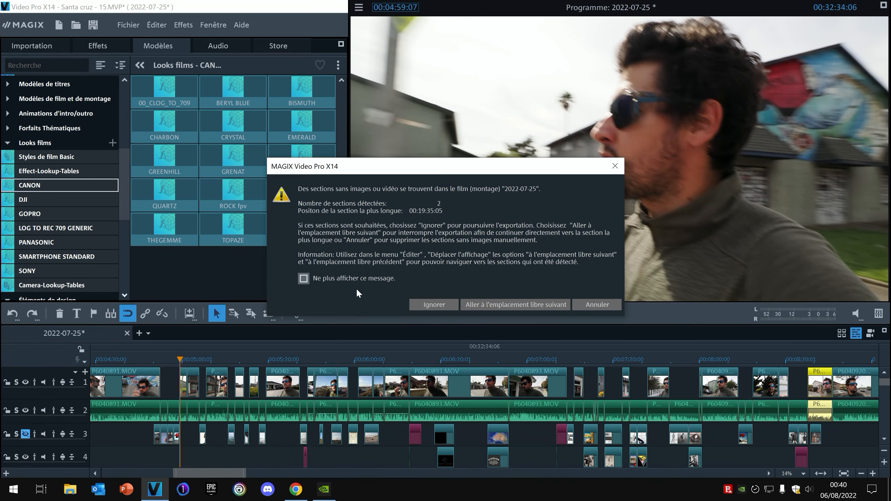
pyautogui.click(434, 304)
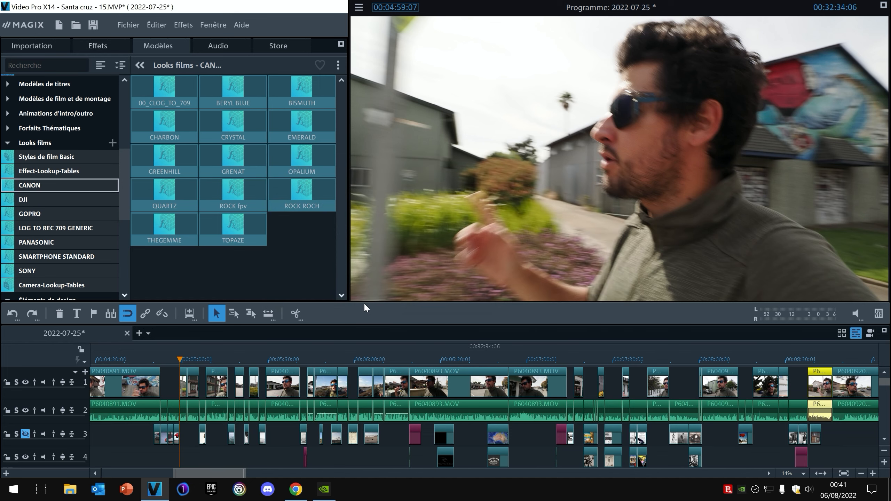